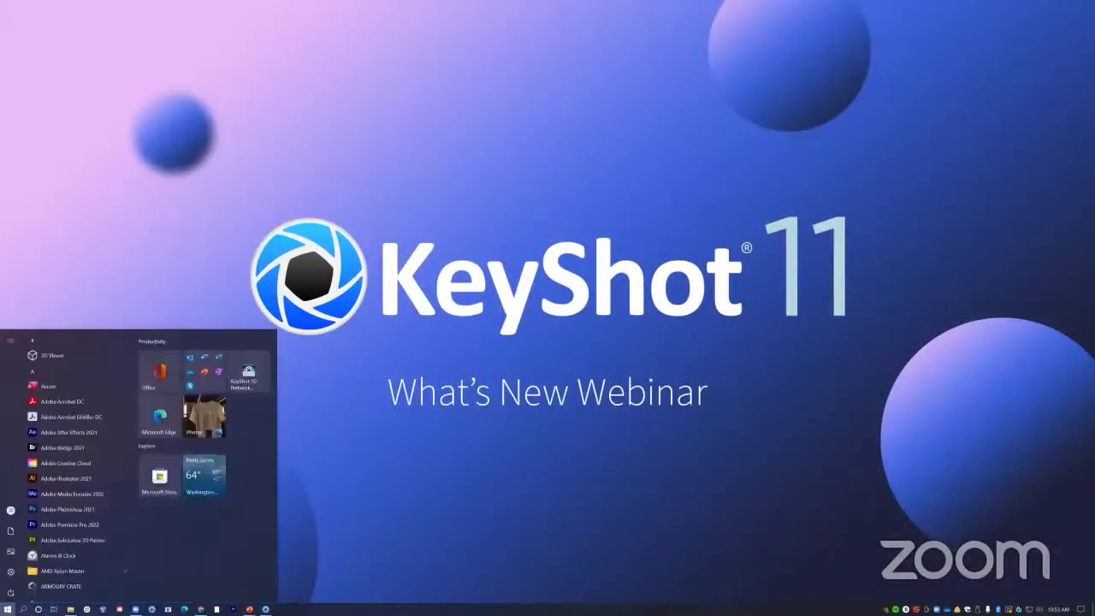
Bring the KeyShot 11 window with the orange Solid Orange Plastic chair scene to the front
{"action": "mouse_move", "coordinate": [265, 609]}
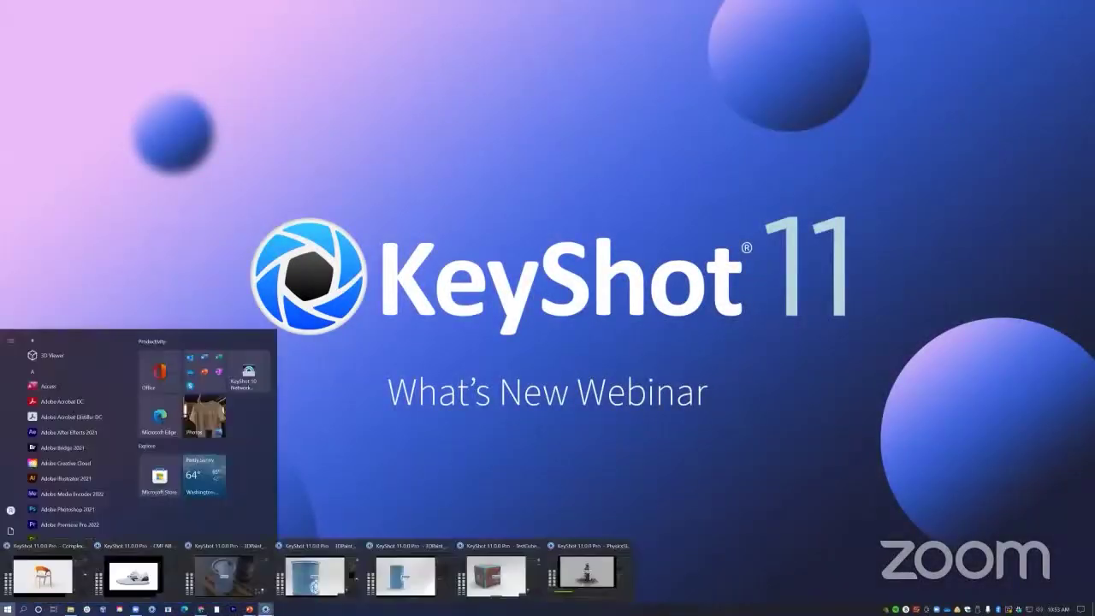
{"action": "left_click", "coordinate": [42, 575]}
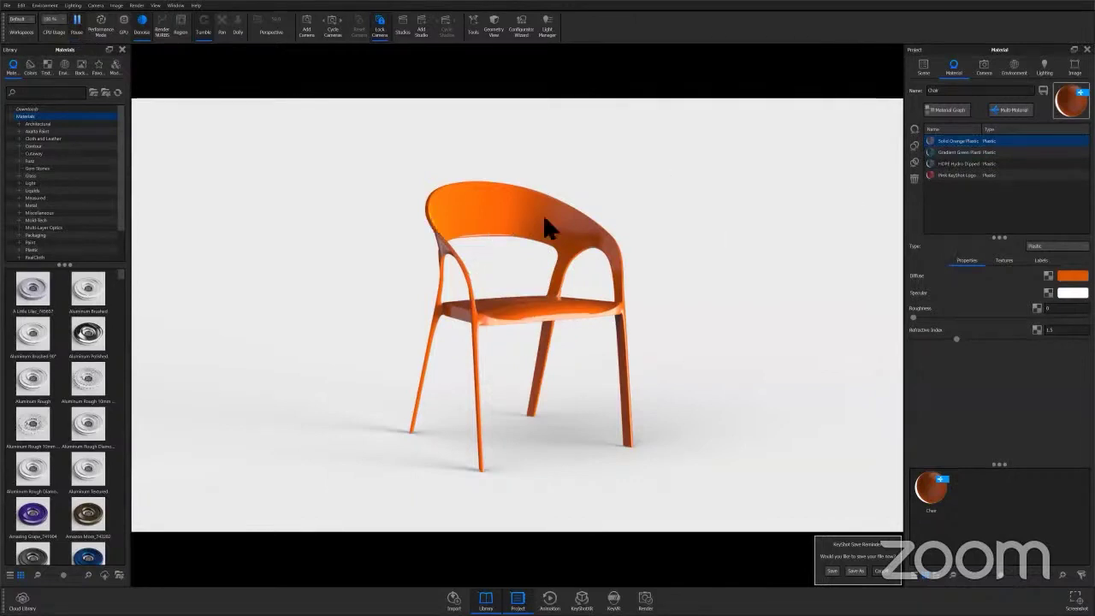
Select the Chair material name and widen the material name column in the Multi Material list
{"action": "double_click", "coordinate": [949, 94]}
{"action": "left_click", "coordinate": [961, 200]}
{"action": "mouse_move", "coordinate": [982, 141]}
{"action": "left_mouse_down"}
{"action": "mouse_move", "coordinate": [1013, 137]}
{"action": "mouse_move", "coordinate": [992, 138]}
{"action": "left_mouse_up"}
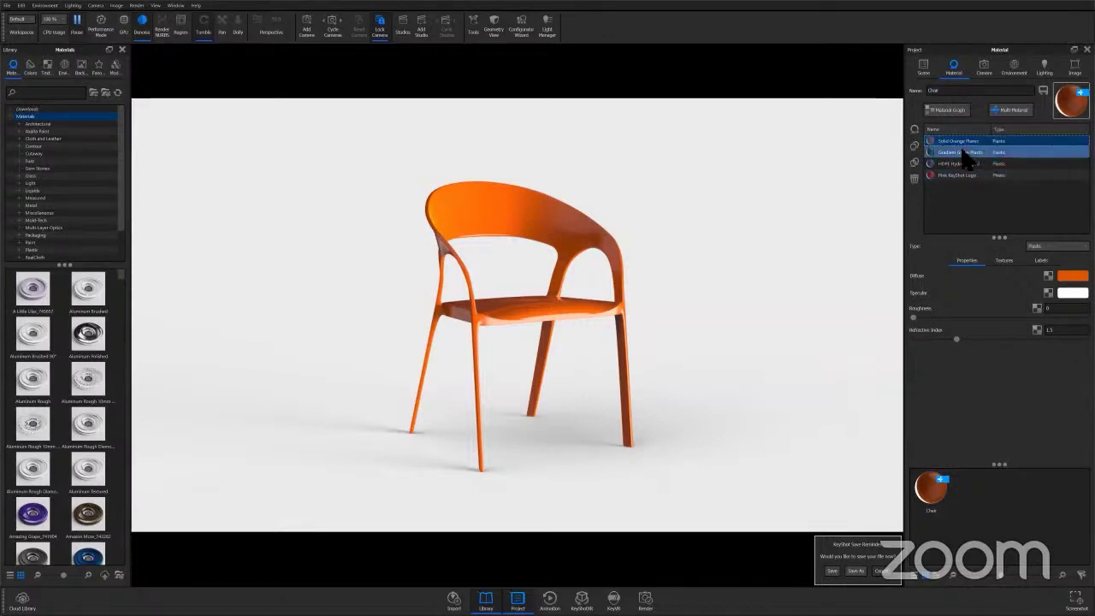
Show the chair in Gradient Green Plastic, HDPE Hydro Dipped and Pink KeyShot Logo, ending on Solid Orange Plastic
{"action": "left_click", "coordinate": [965, 151], "text": "shift"}
{"action": "left_click", "coordinate": [964, 153]}
{"action": "left_click", "coordinate": [965, 163], "text": "shift"}
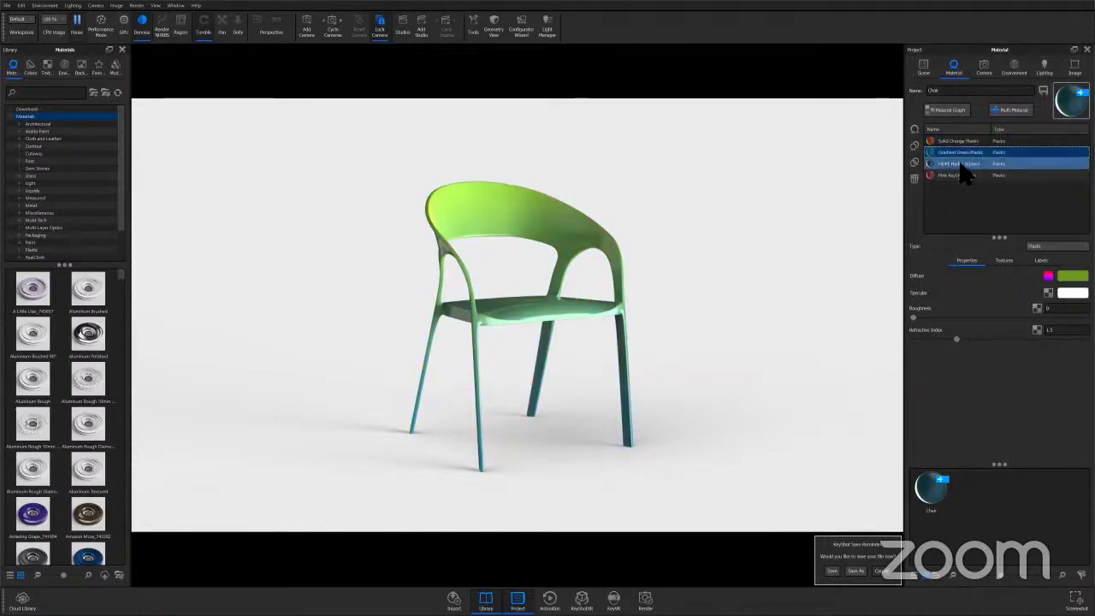
{"action": "left_click", "coordinate": [961, 166]}
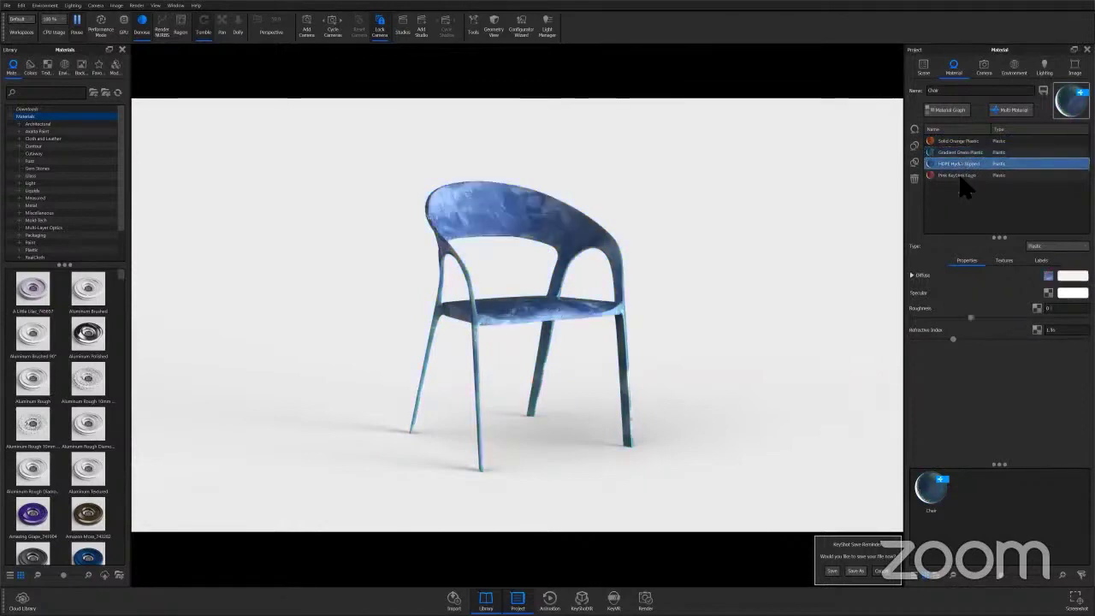
{"action": "left_click", "coordinate": [959, 177], "text": "shift"}
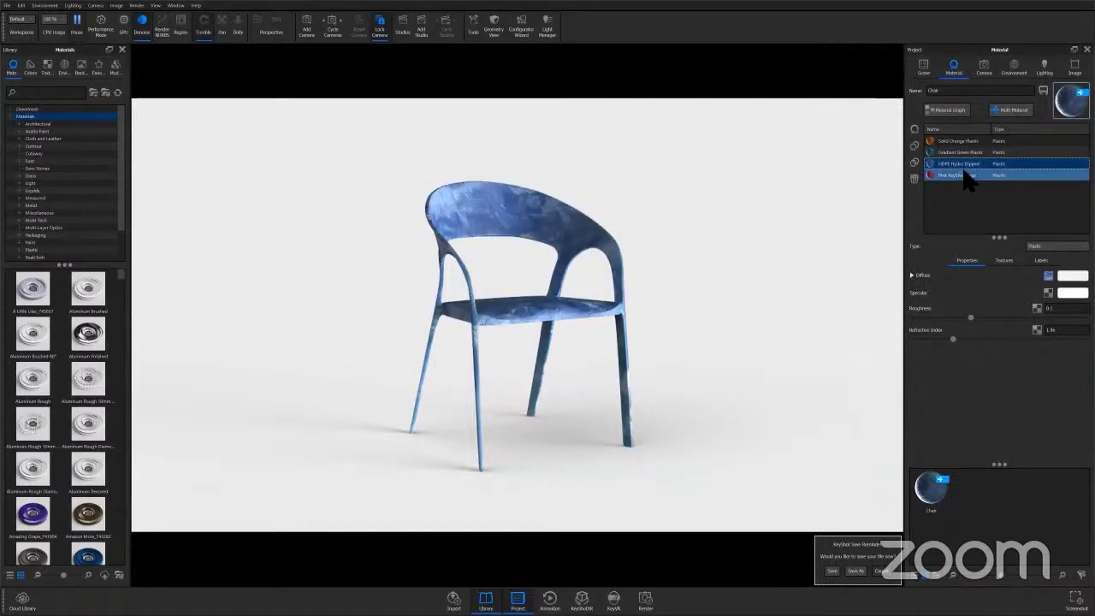
{"action": "left_click", "coordinate": [960, 177]}
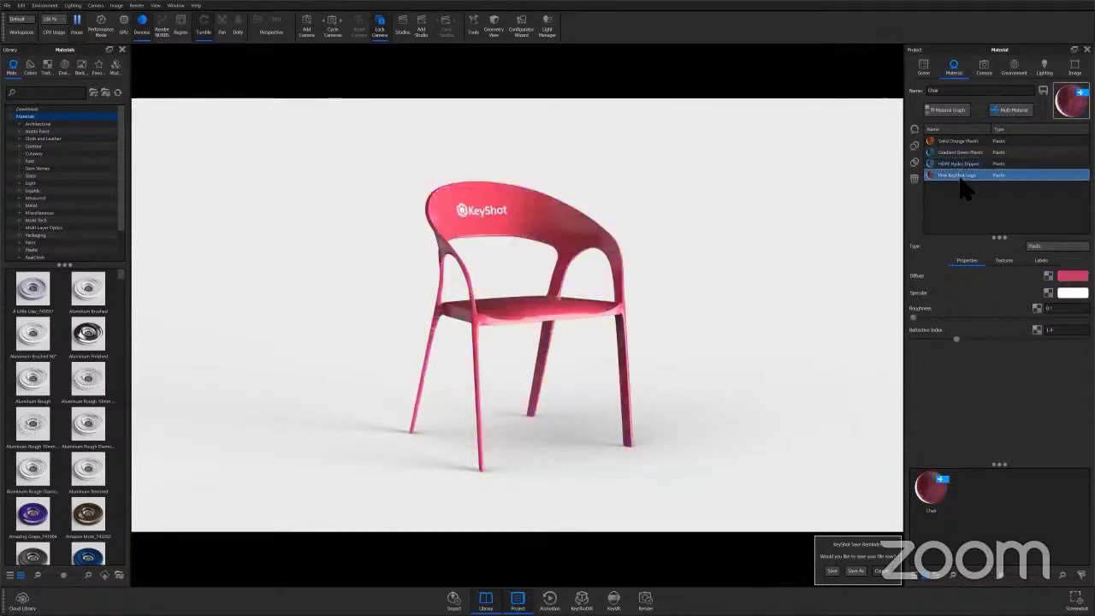
{"action": "left_click", "coordinate": [958, 142], "text": "ctrl"}
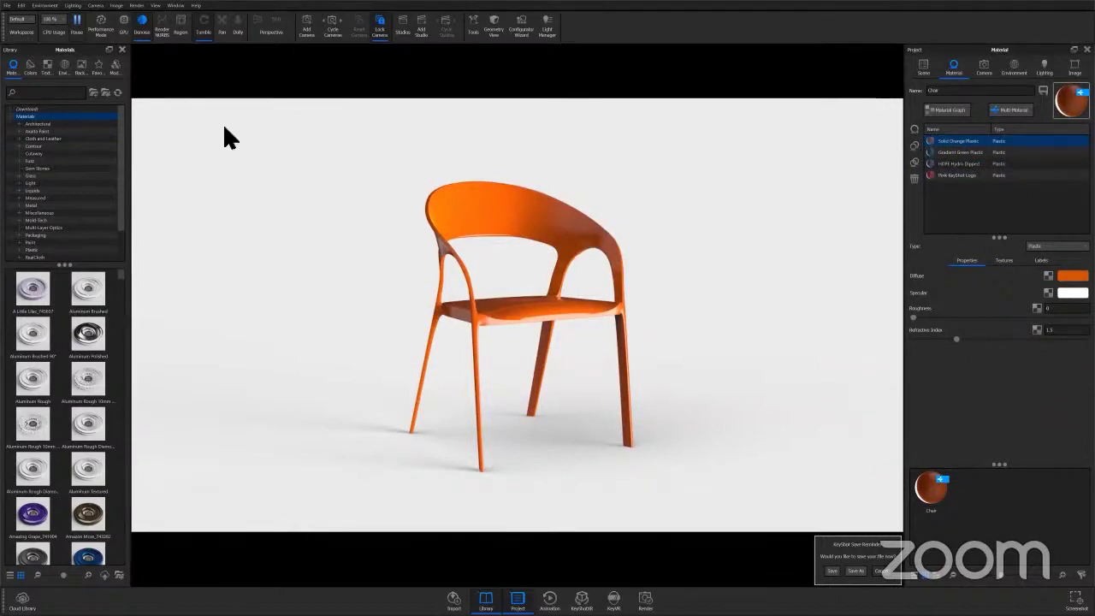
Open the Upload to KeyShot Web Viewer dialog and toggle Show Advanced Options on and off
{"action": "left_click", "coordinate": [7, 6]}
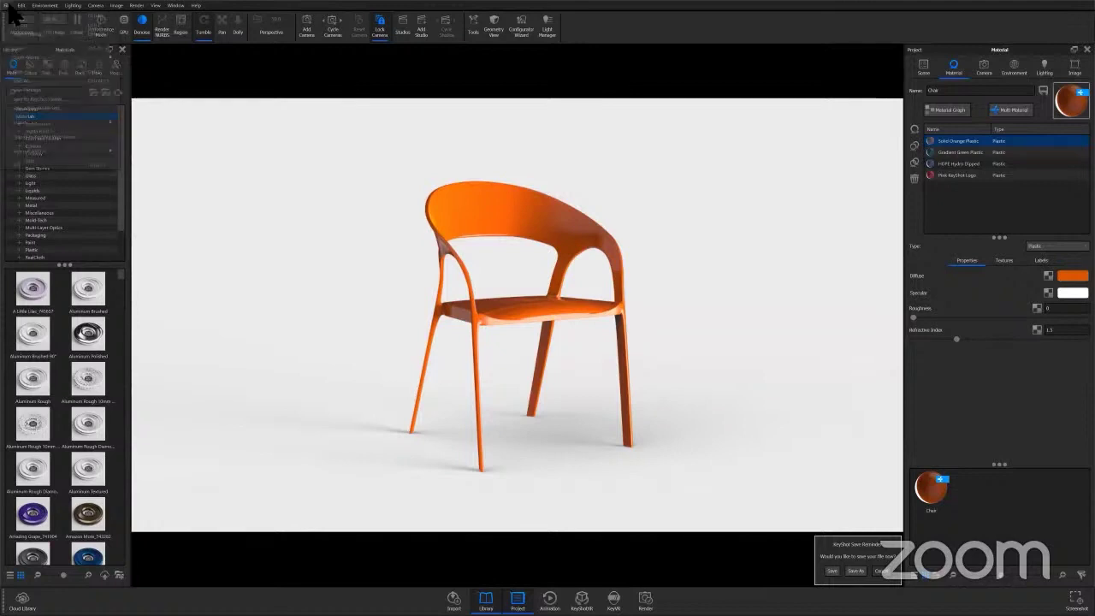
{"action": "left_click", "coordinate": [30, 140]}
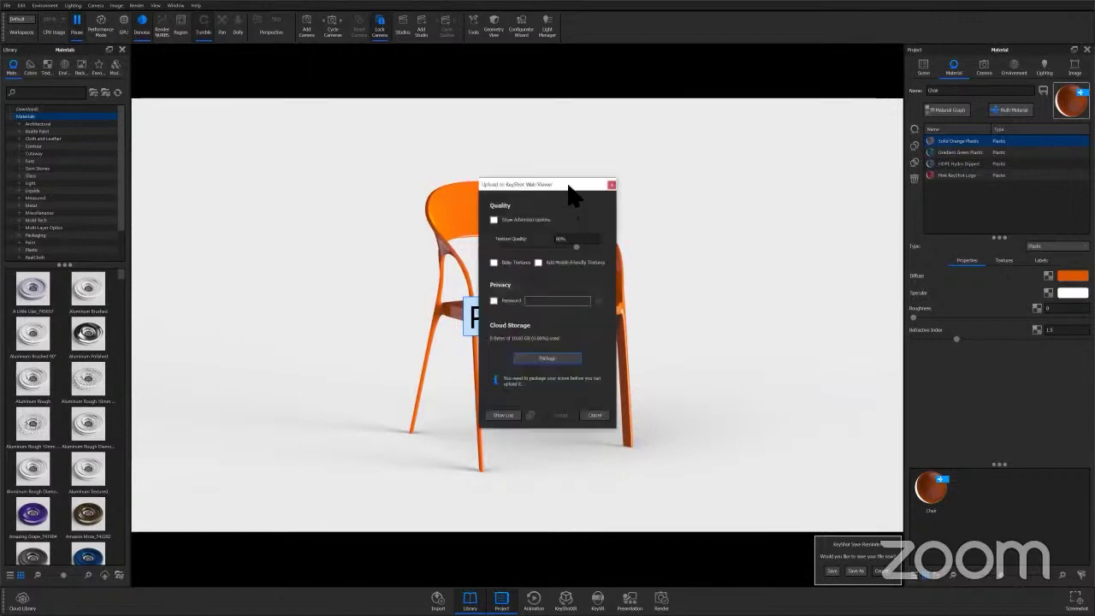
{"action": "left_click_drag", "start_coordinate": [572, 195], "coordinate": [568, 157]}
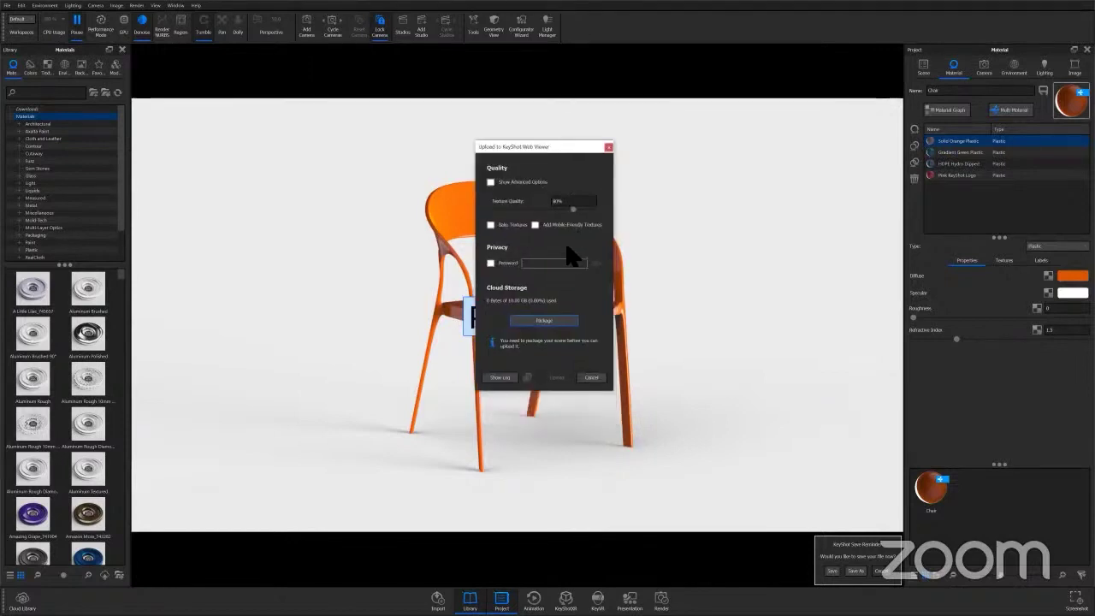
{"action": "left_click", "coordinate": [491, 182]}
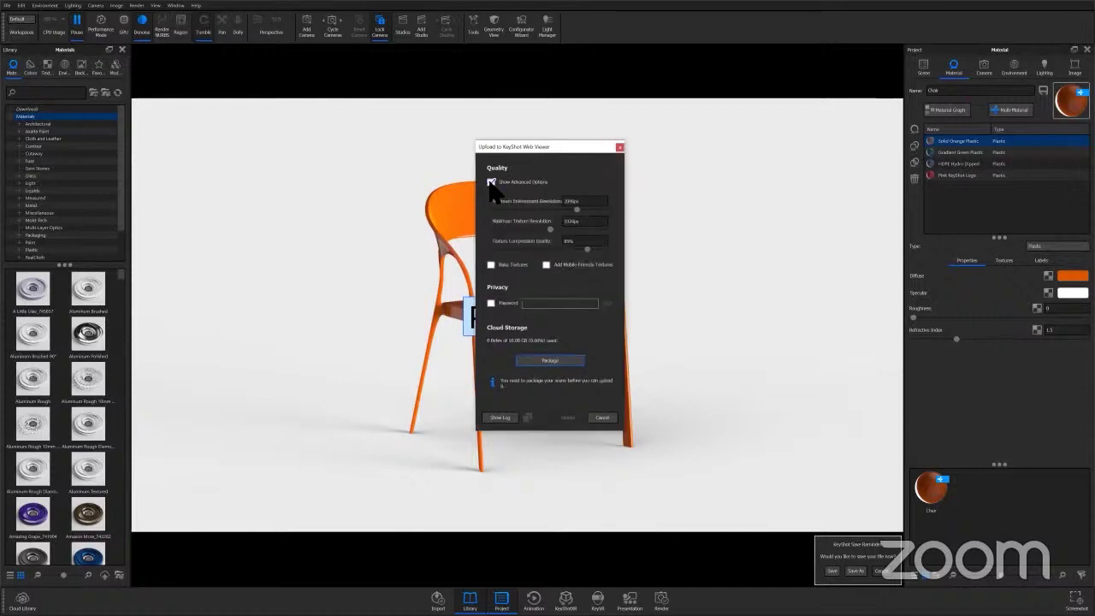
{"action": "left_click", "coordinate": [491, 184]}
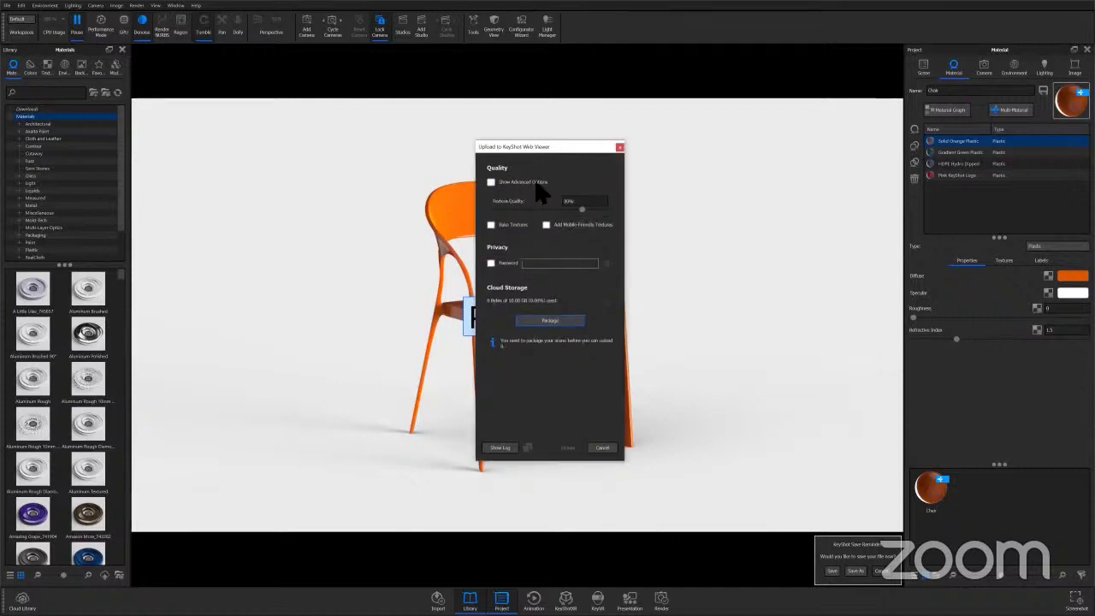
Set Texture Quality to 80% and enable Bake Textures
{"action": "left_click", "coordinate": [569, 201]}
{"action": "left_click", "coordinate": [594, 206]}
{"action": "left_click_drag", "start_coordinate": [547, 147], "coordinate": [637, 139]}
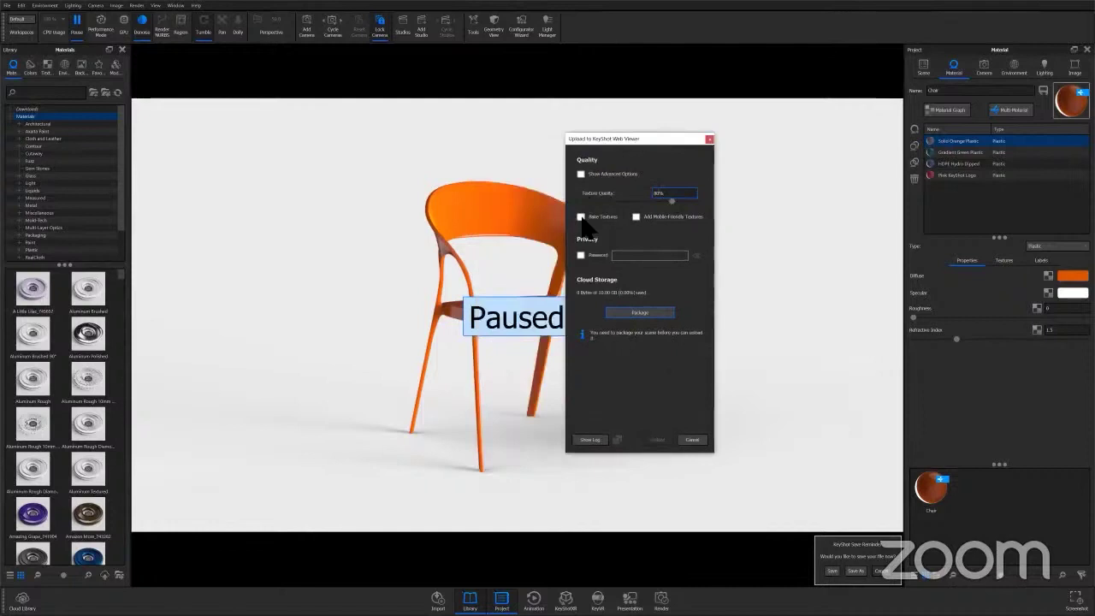
{"action": "left_click", "coordinate": [582, 217]}
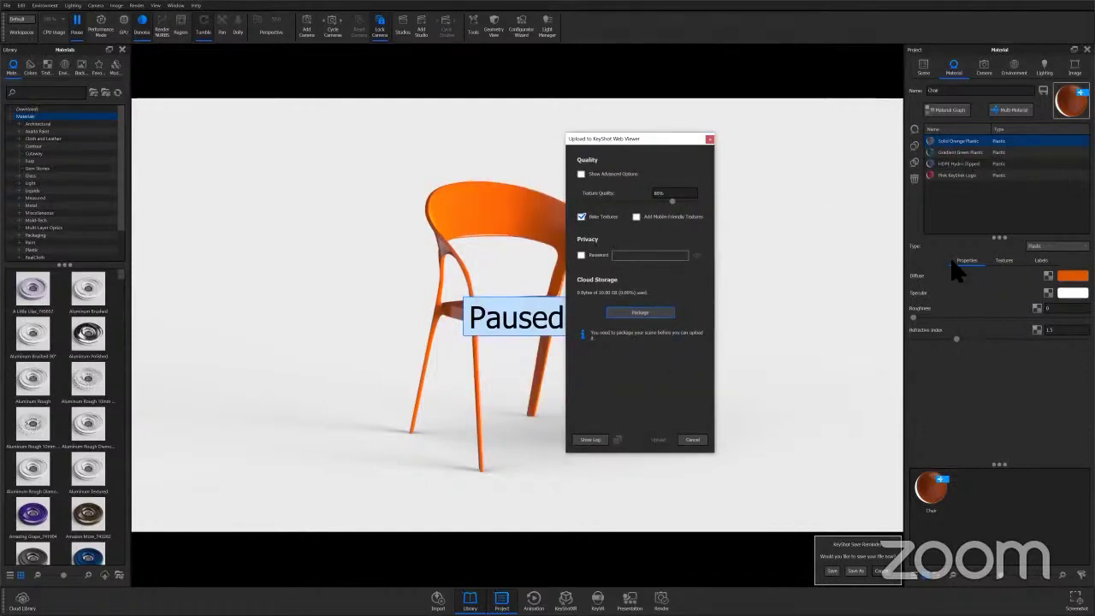
{"action": "left_click_drag", "start_coordinate": [645, 138], "coordinate": [554, 137]}
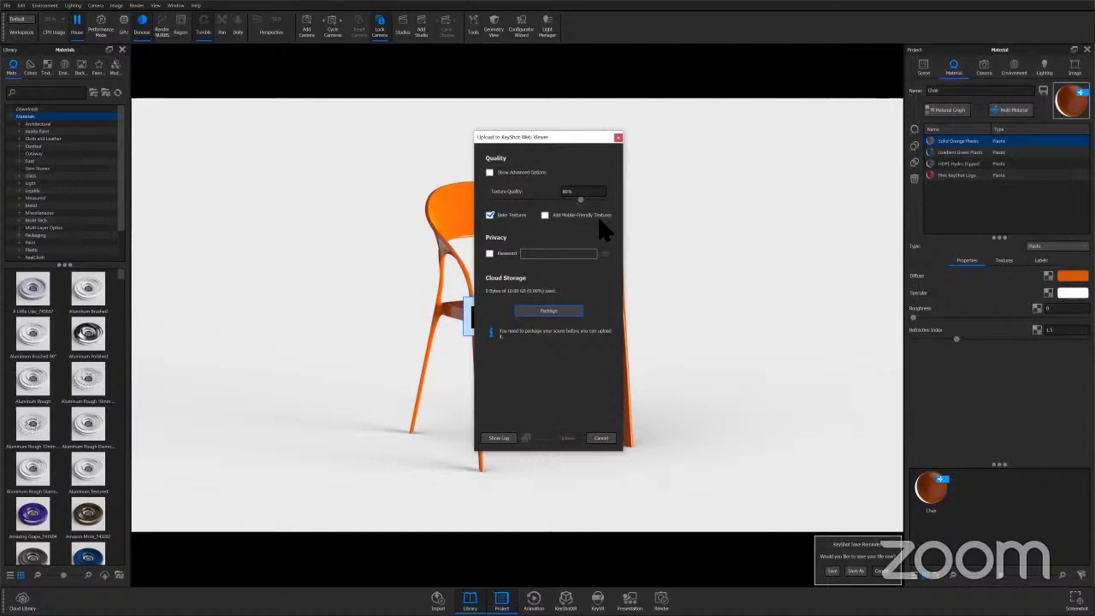
{"action": "left_click", "coordinate": [489, 253]}
{"action": "left_click", "coordinate": [555, 255]}
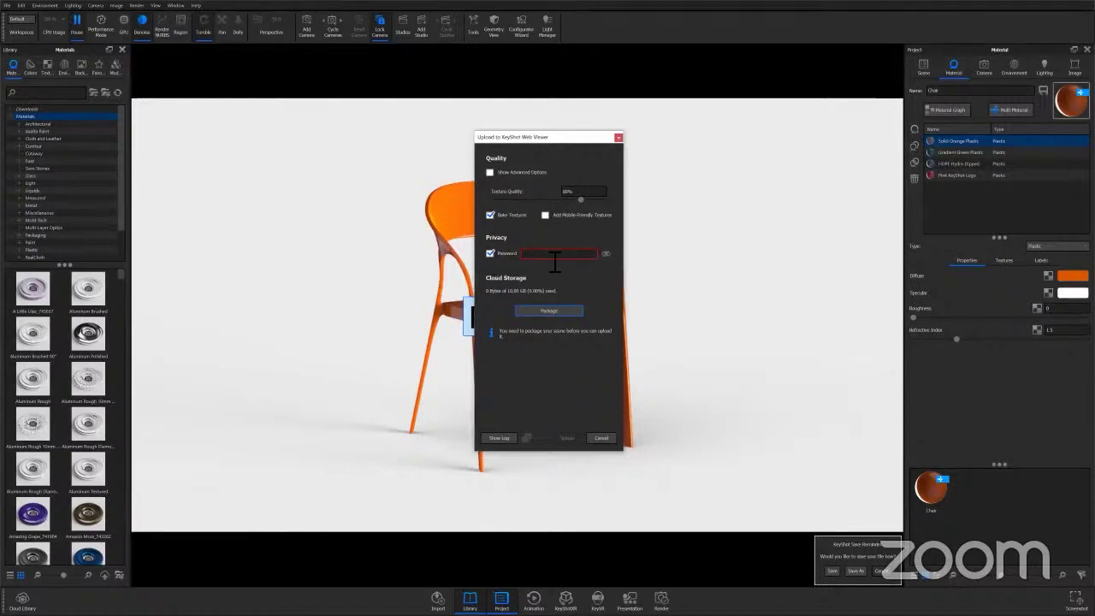
{"action": "type", "text": "1234"}
{"action": "left_click", "coordinate": [605, 254]}
{"action": "left_click", "coordinate": [605, 254]}
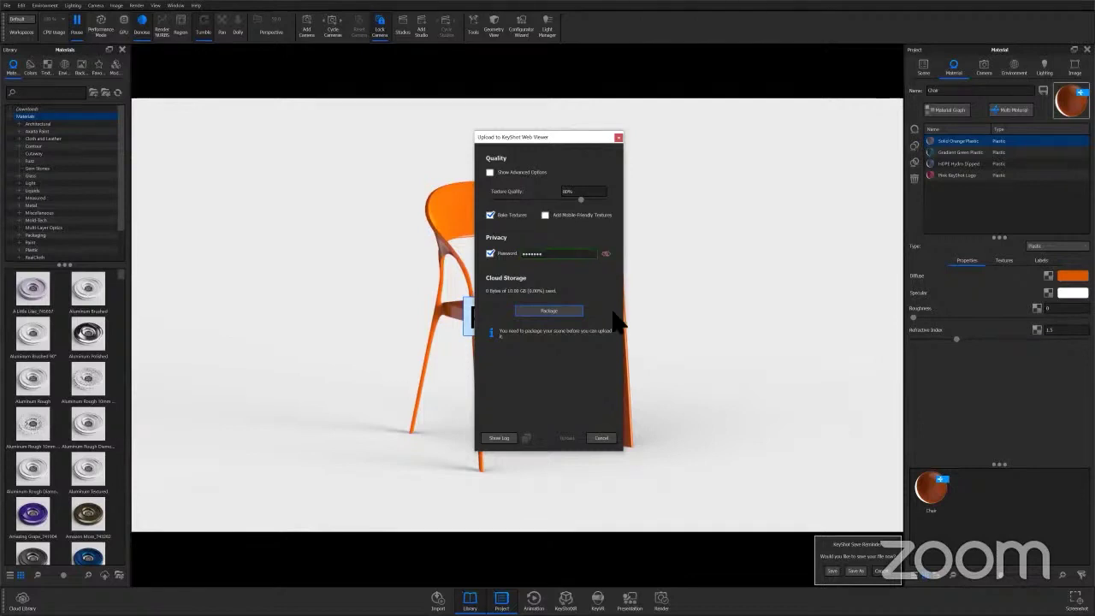
{"action": "left_click", "coordinate": [491, 254]}
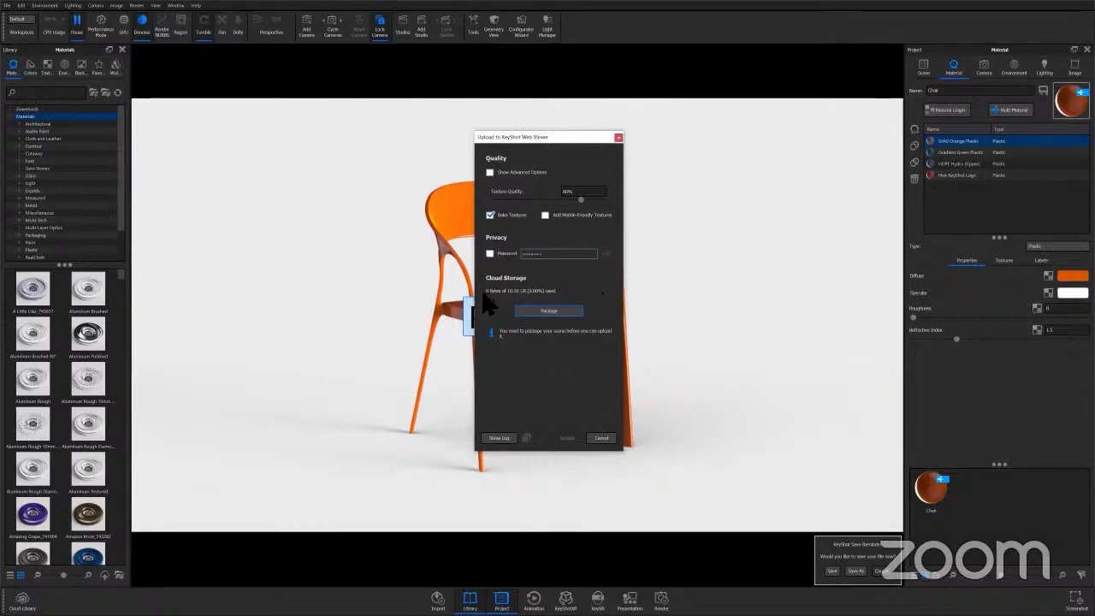
Package the chair scene, then upload the package to KeyShot Web Viewer
{"action": "left_click", "coordinate": [563, 309]}
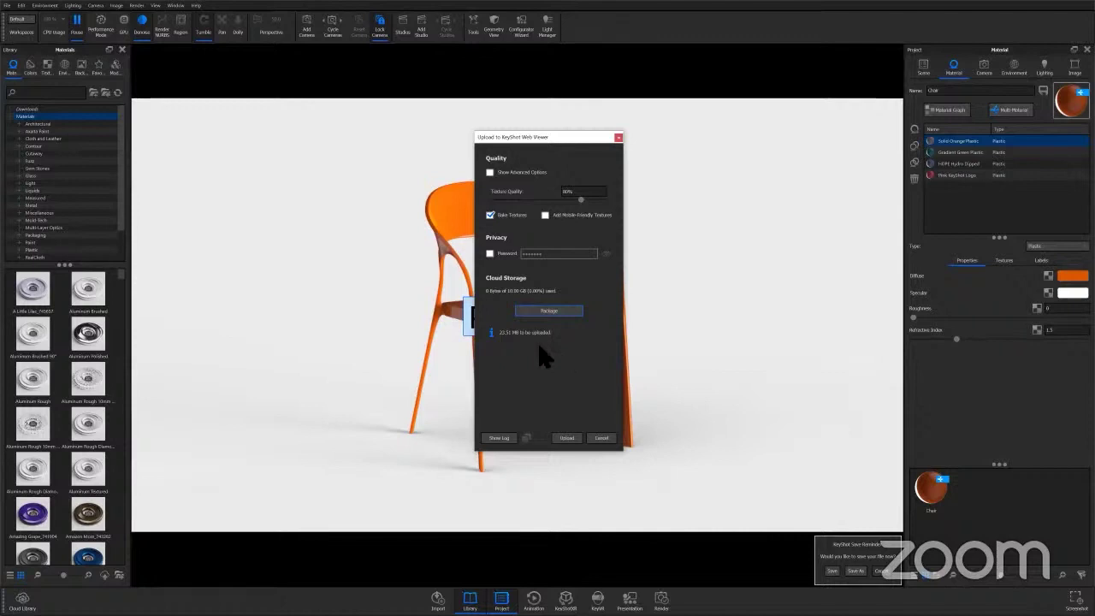
{"action": "left_click", "coordinate": [567, 438]}
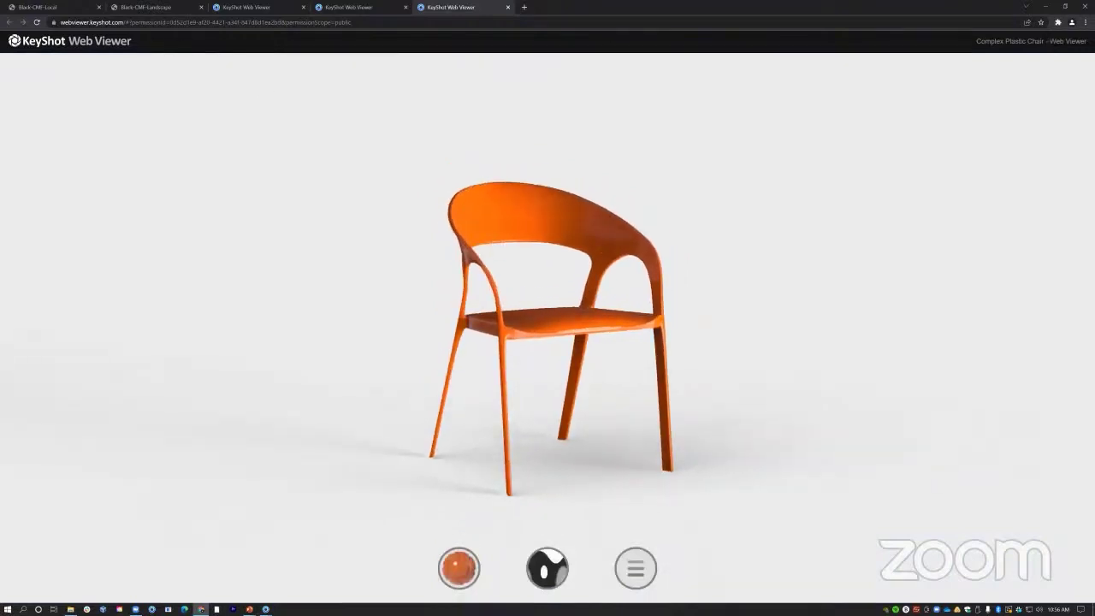
Select the Complex Plastic Chair title, then orbit and zoom to inspect the chair from behind
{"action": "left_click_drag", "start_coordinate": [977, 41], "coordinate": [1084, 41]}
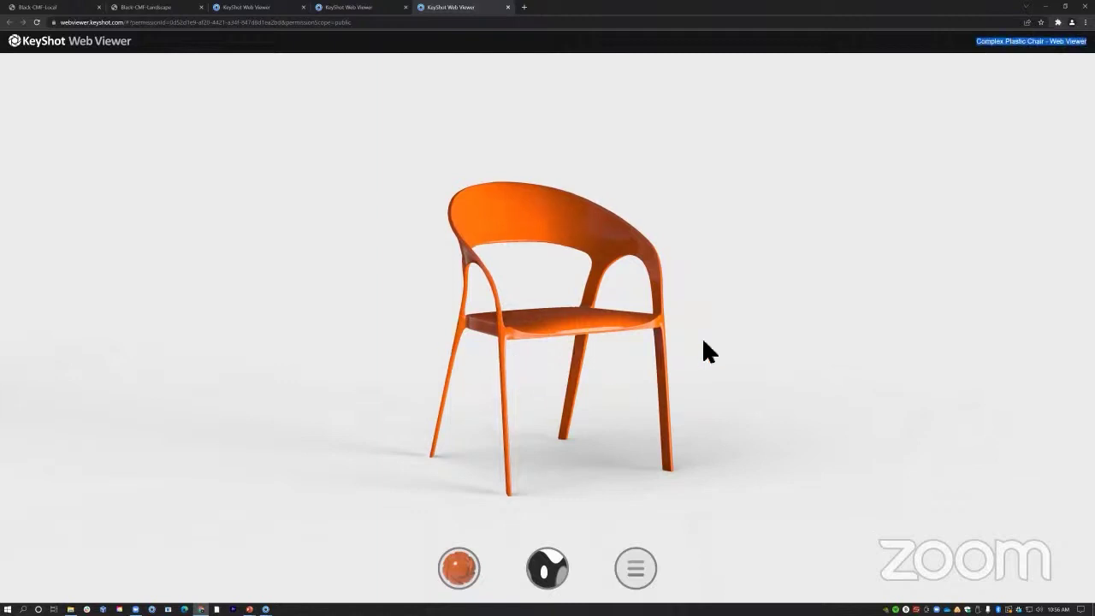
{"action": "left_click_drag", "start_coordinate": [704, 348], "coordinate": [639, 349]}
{"action": "left_click_drag", "start_coordinate": [270, 353], "coordinate": [548, 308]}
{"action": "scroll", "coordinate": [679, 319], "scroll_direction": "up", "scroll_amount": 5}
{"action": "scroll", "coordinate": [582, 362], "scroll_direction": "up", "scroll_amount": 4}
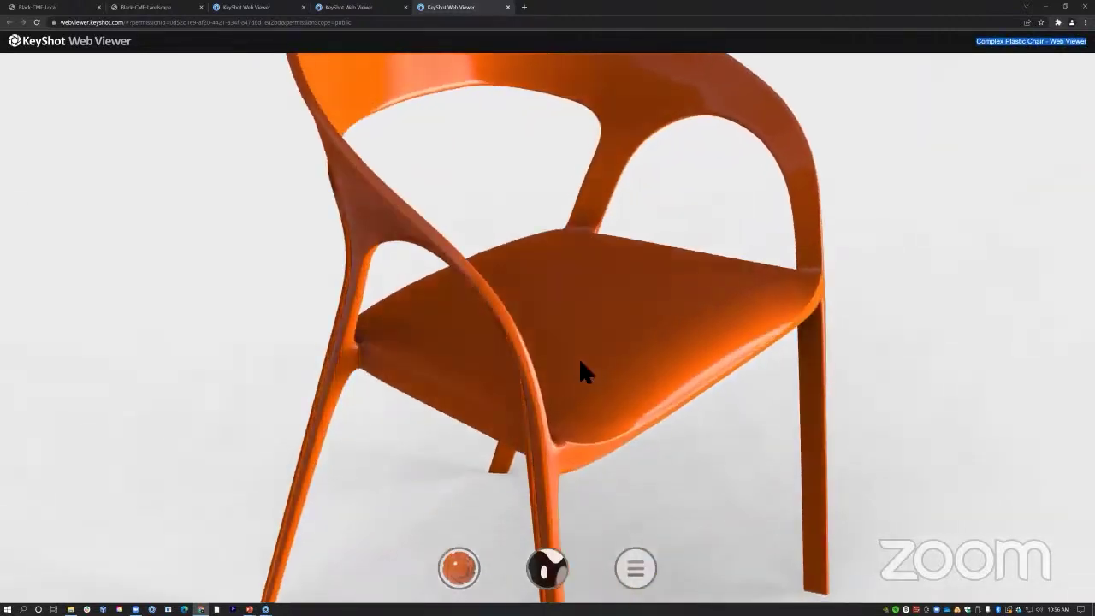
{"action": "scroll", "coordinate": [580, 362], "scroll_direction": "down", "scroll_amount": 4}
{"action": "scroll", "coordinate": [580, 369], "scroll_direction": "down", "scroll_amount": 6}
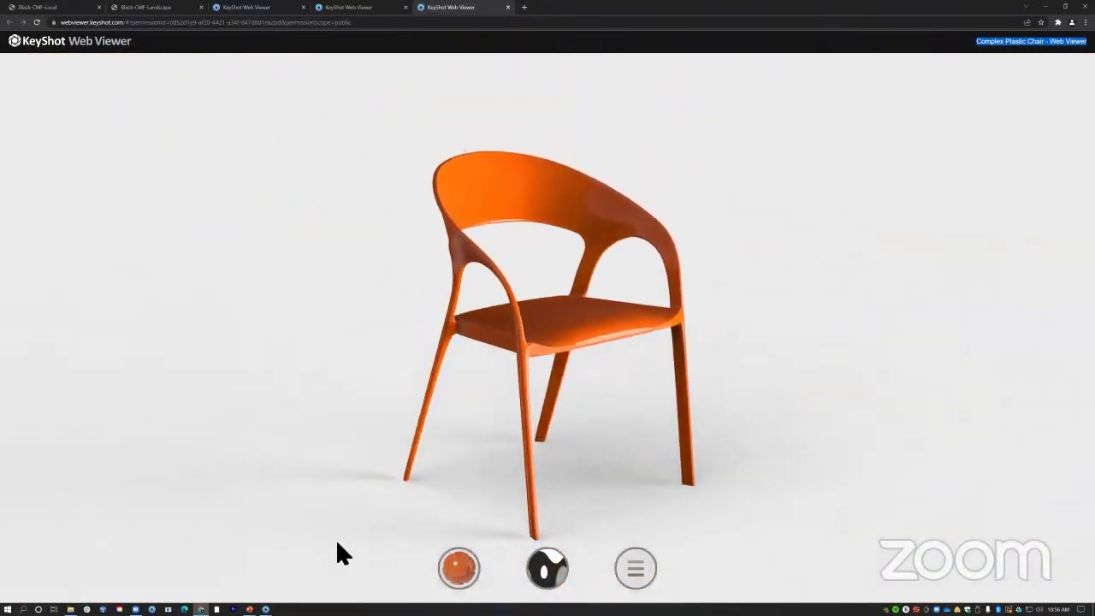
Show the material variations and try Gradient Green Plastic, then HDPE Hydro Dipped, orbiting the blue chair
{"action": "left_click", "coordinate": [459, 575]}
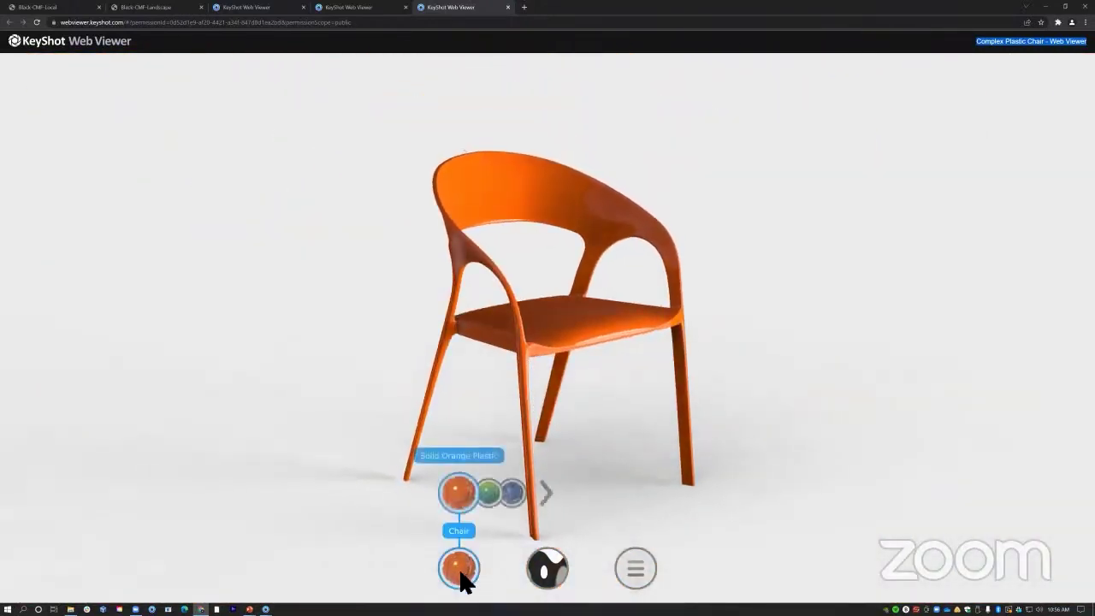
{"action": "left_click", "coordinate": [492, 500]}
{"action": "left_click", "coordinate": [491, 496]}
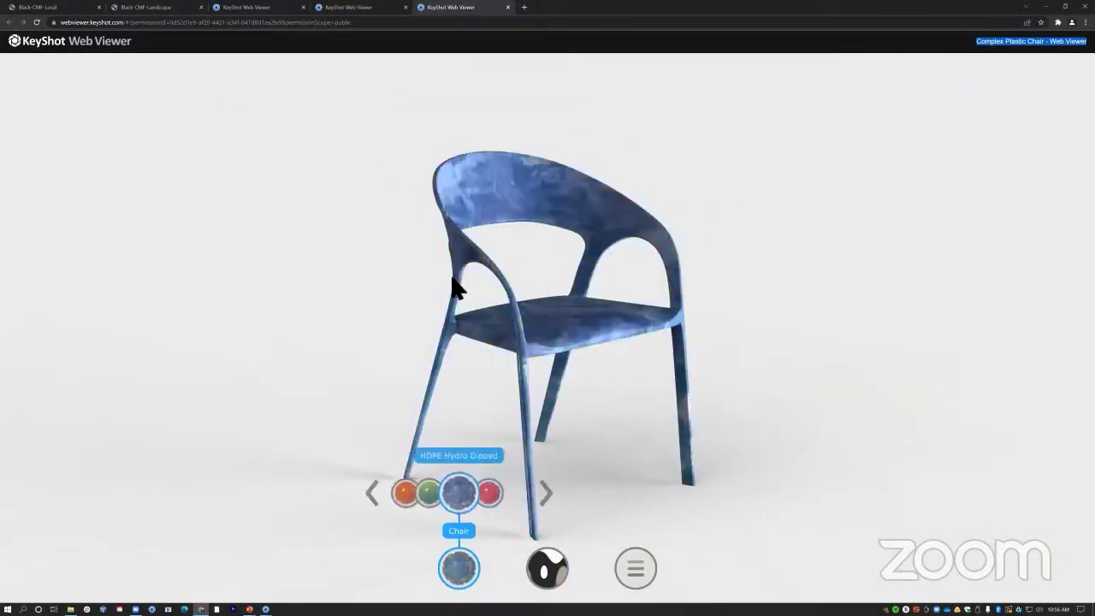
{"action": "left_click_drag", "start_coordinate": [457, 289], "coordinate": [562, 293]}
{"action": "scroll", "coordinate": [562, 294], "scroll_direction": "up", "scroll_amount": 3}
{"action": "left_click_drag", "start_coordinate": [591, 431], "coordinate": [501, 379]}
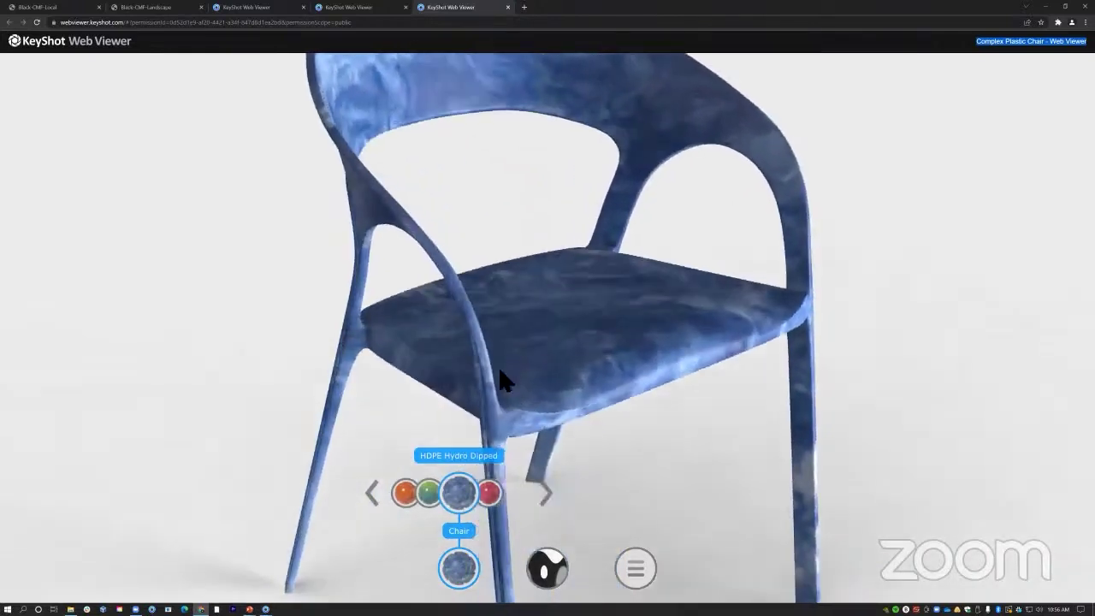
{"action": "scroll", "coordinate": [479, 420], "scroll_direction": "down", "scroll_amount": 3}
Switch the chair to Gradient Green Plastic, orbit it, and close the material choices
{"action": "left_click", "coordinate": [419, 498]}
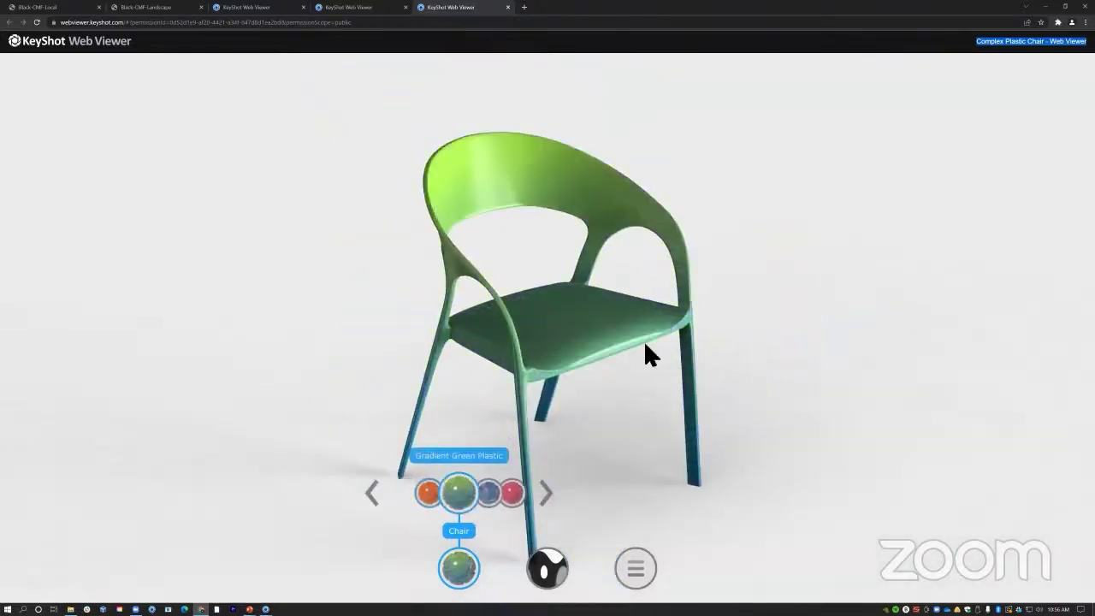
{"action": "left_click_drag", "start_coordinate": [645, 354], "coordinate": [539, 299]}
{"action": "scroll", "coordinate": [556, 377], "scroll_direction": "down", "scroll_amount": 3}
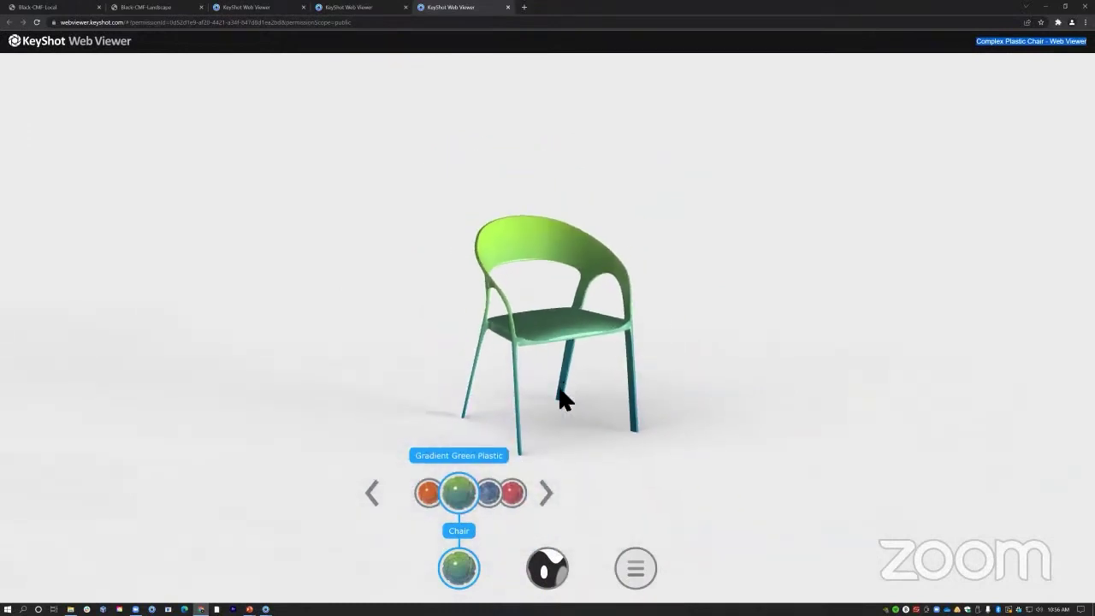
{"action": "left_click", "coordinate": [459, 568]}
{"action": "scroll", "coordinate": [601, 358], "scroll_direction": "up", "scroll_amount": 3}
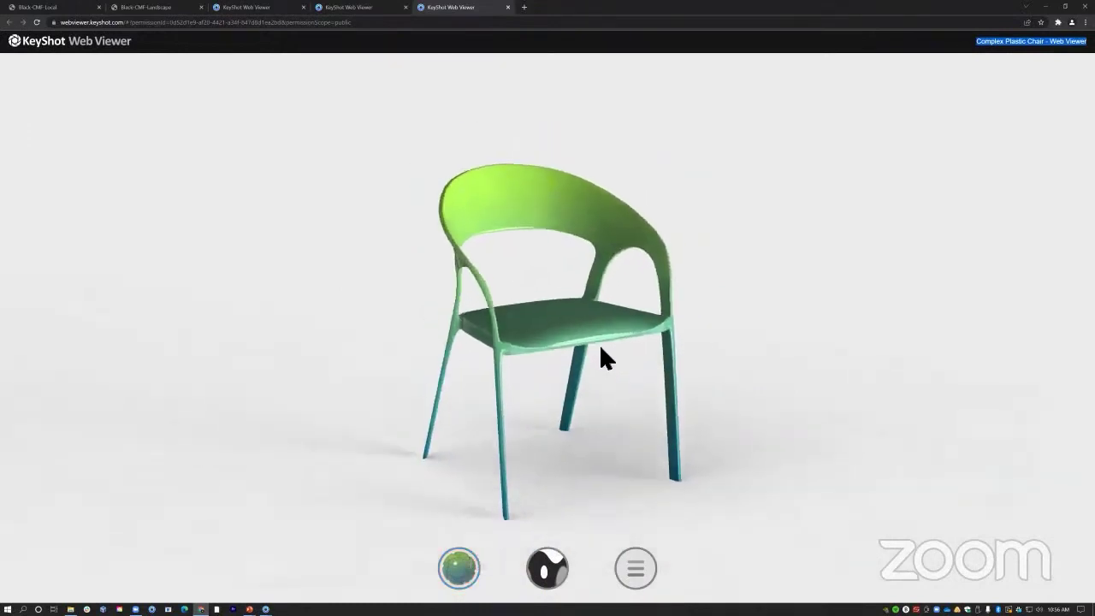
{"action": "left_click_drag", "start_coordinate": [511, 403], "coordinate": [569, 380]}
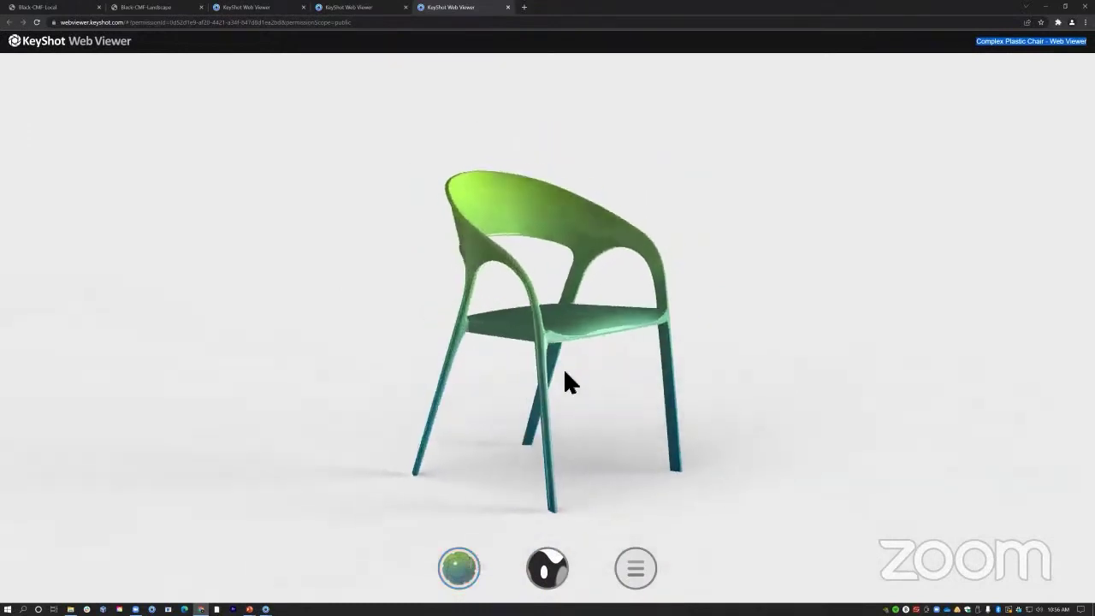
{"action": "left_click", "coordinate": [550, 576]}
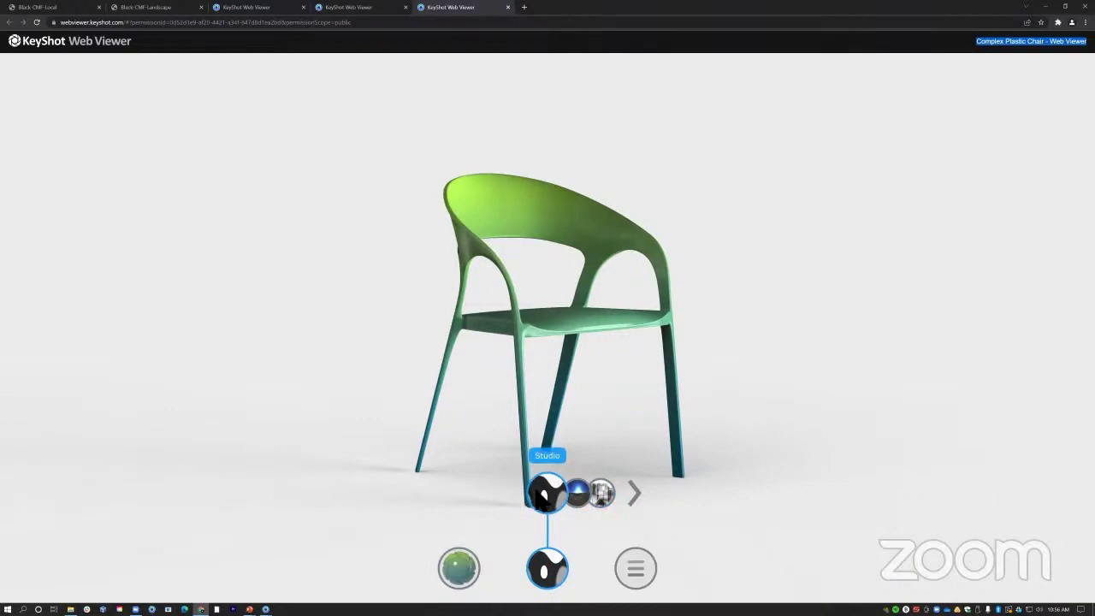
{"action": "left_click", "coordinate": [579, 494]}
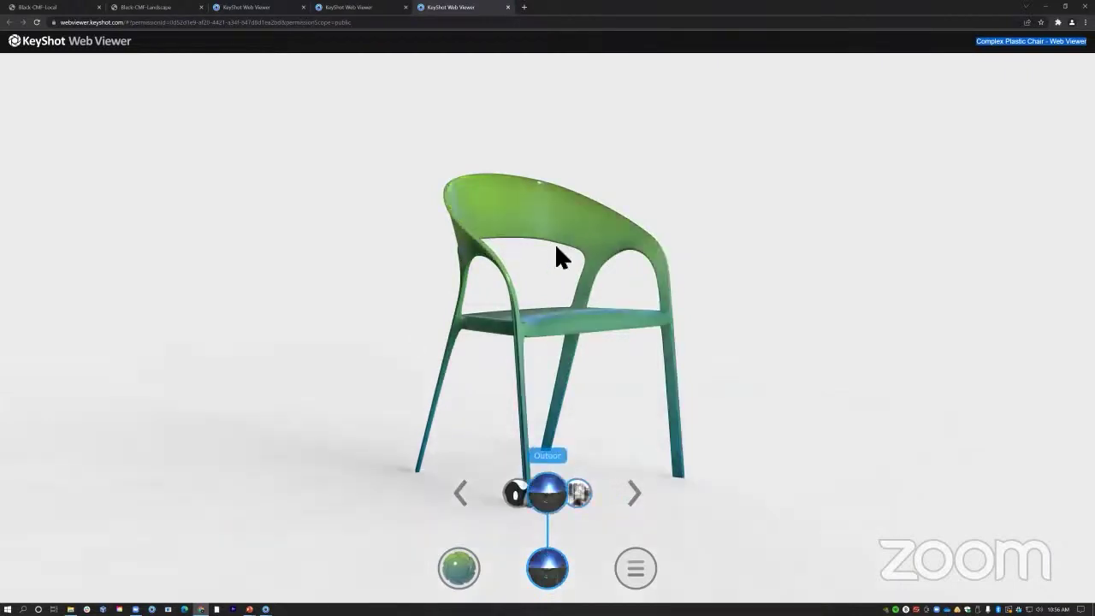
{"action": "left_click_drag", "start_coordinate": [556, 256], "coordinate": [248, 279]}
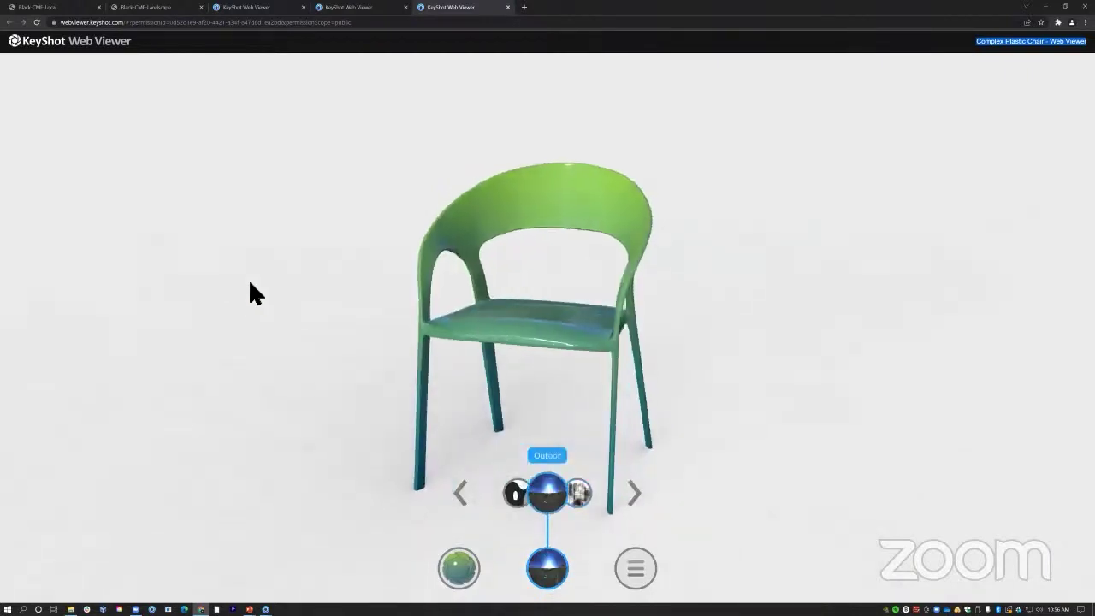
{"action": "left_click", "coordinate": [580, 496]}
{"action": "left_click_drag", "start_coordinate": [630, 335], "coordinate": [203, 325]}
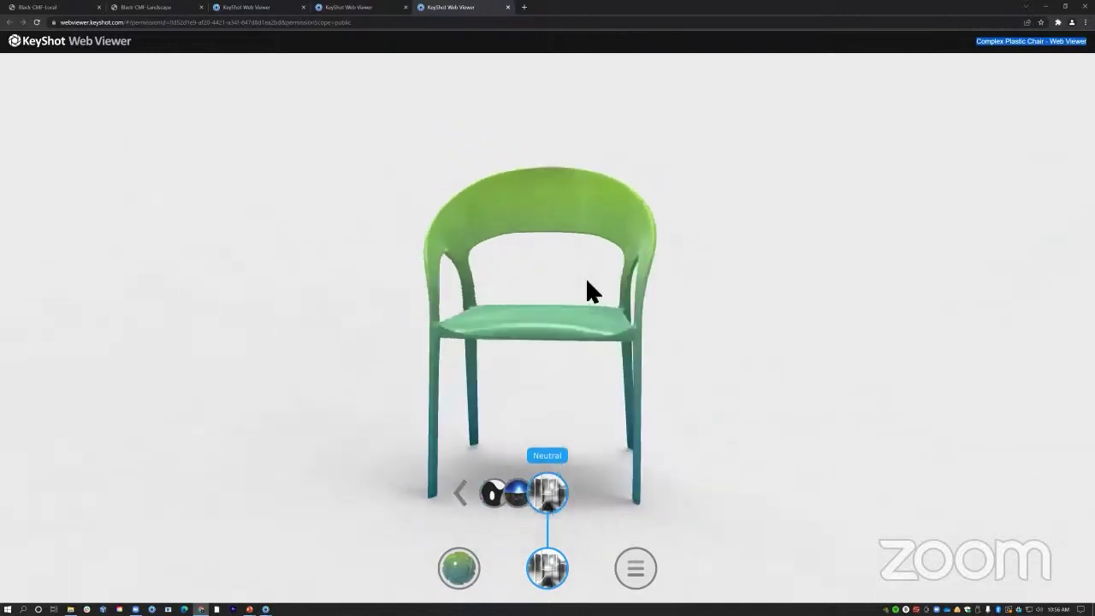
{"action": "left_click_drag", "start_coordinate": [590, 291], "coordinate": [476, 313]}
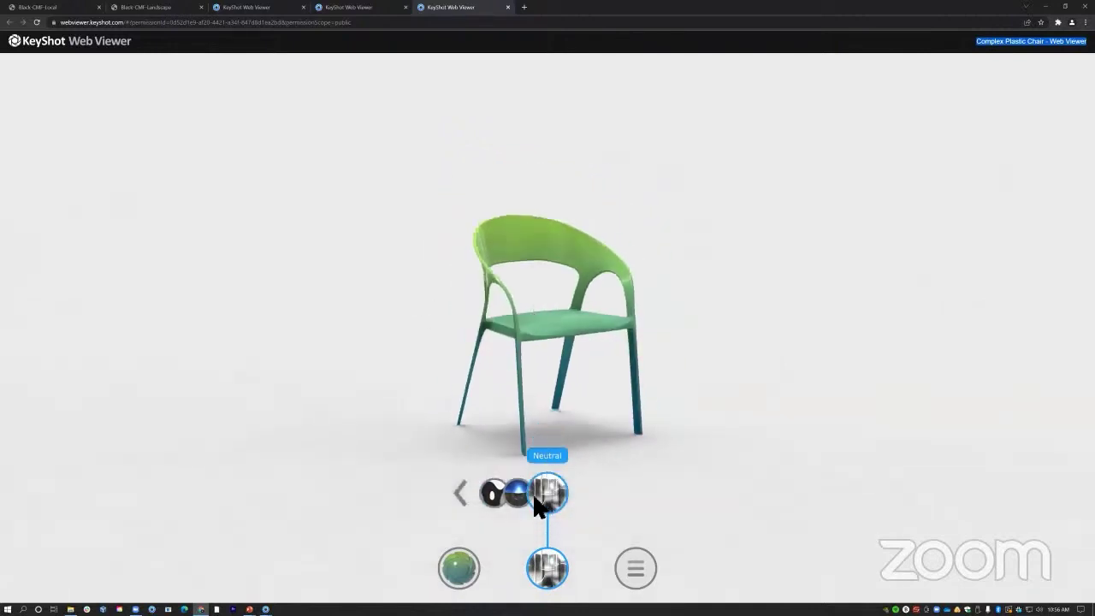
{"action": "left_click", "coordinate": [494, 496]}
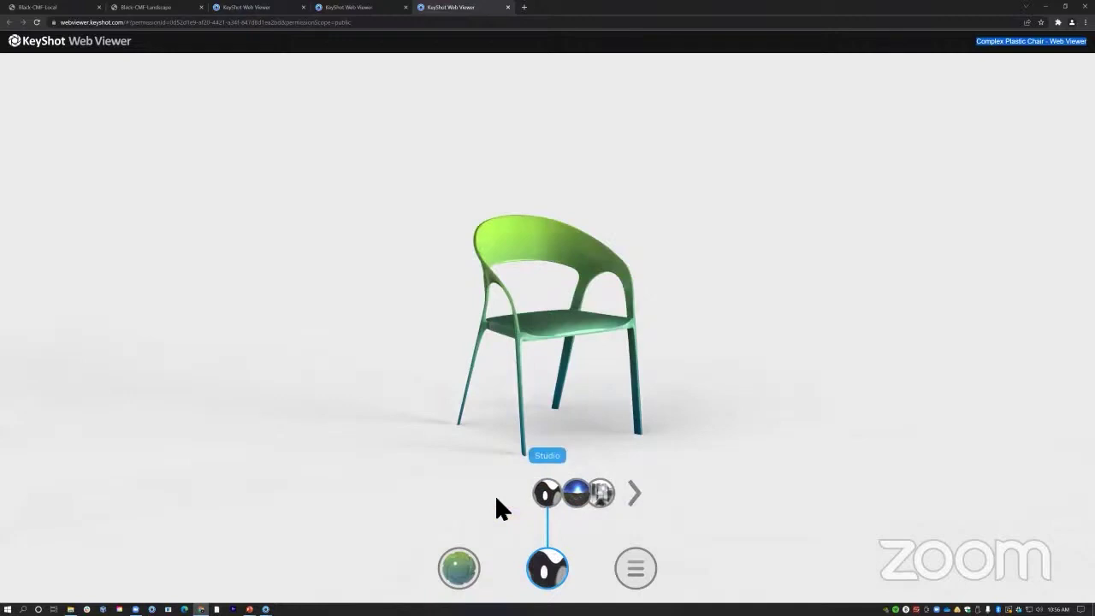
{"action": "left_click", "coordinate": [553, 576]}
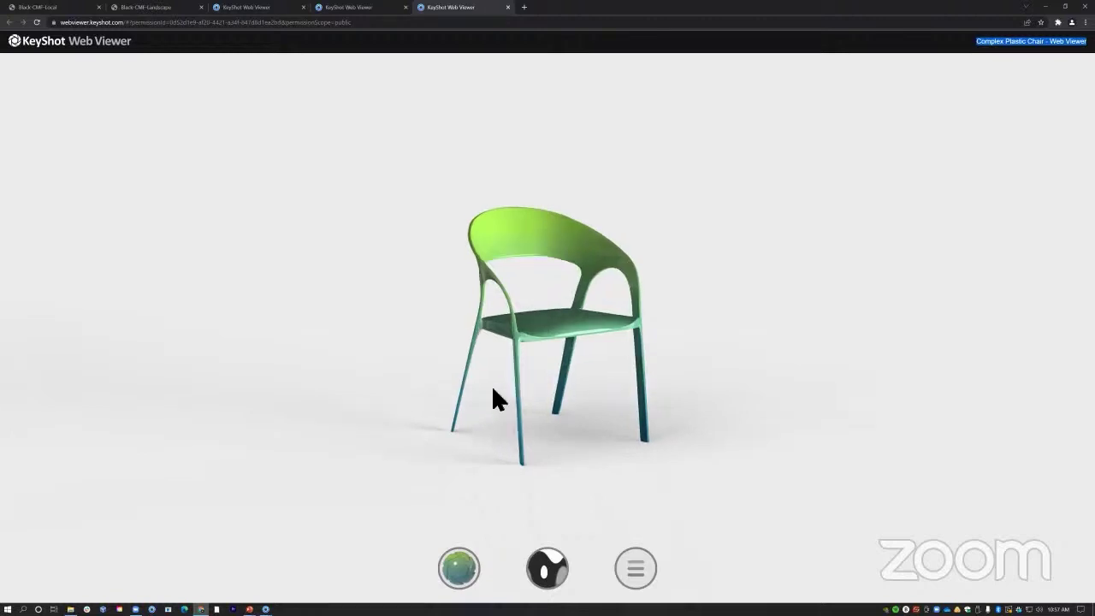
{"action": "scroll", "coordinate": [493, 391], "scroll_direction": "up", "scroll_amount": 3}
{"action": "left_click_drag", "start_coordinate": [448, 398], "coordinate": [520, 378]}
{"action": "scroll", "coordinate": [523, 387], "scroll_direction": "down", "scroll_amount": 3}
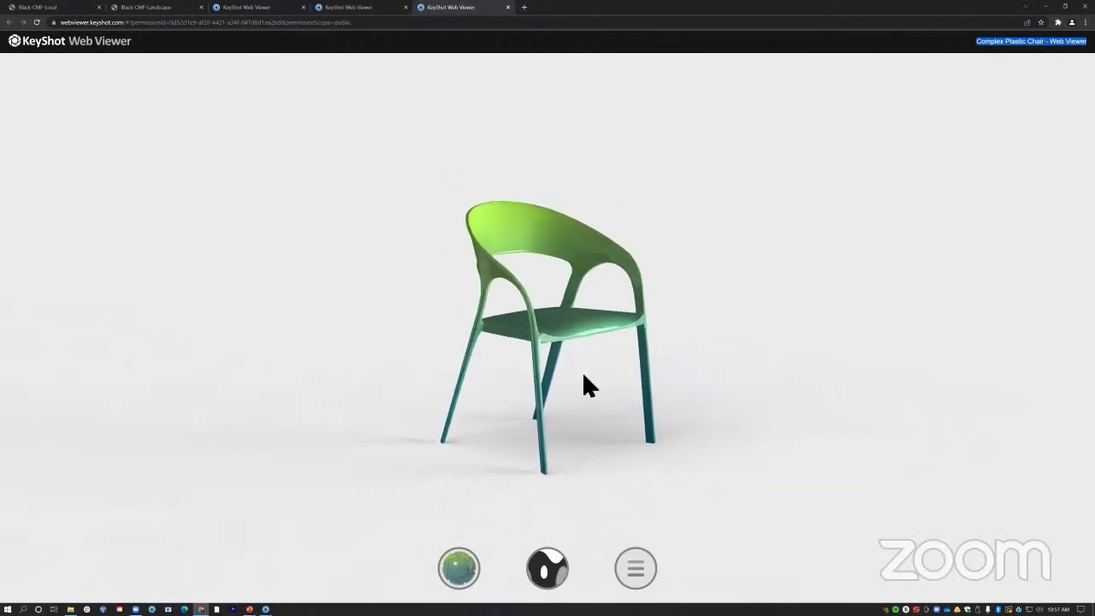
Switch to the Model Variations Plastic Chair viewer and rotate the orange chair to a front view
{"action": "left_click", "coordinate": [349, 10]}
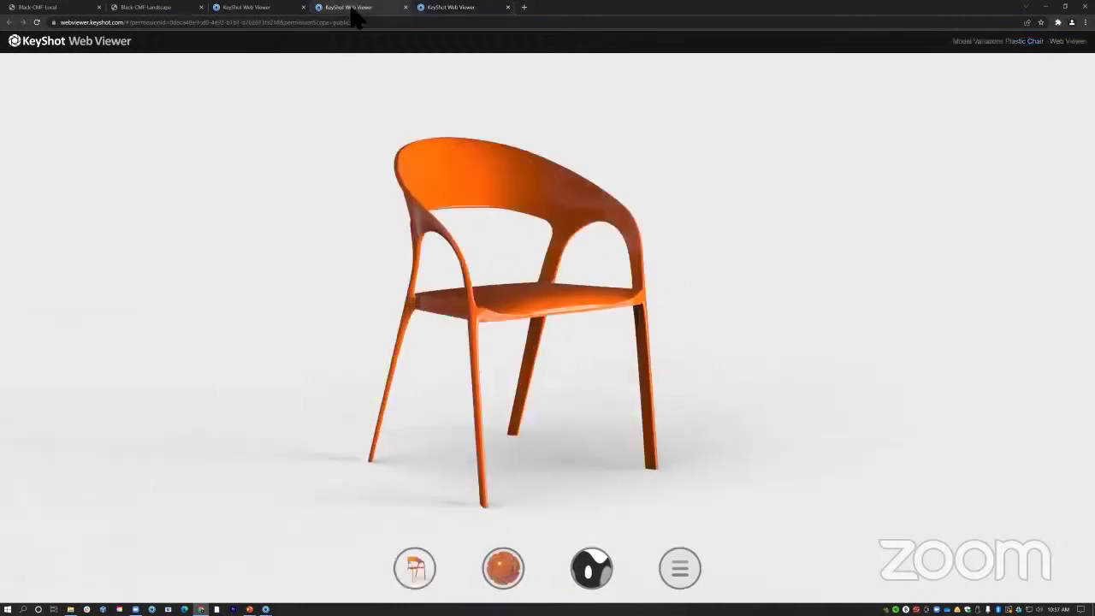
{"action": "left_click_drag", "start_coordinate": [627, 308], "coordinate": [590, 325]}
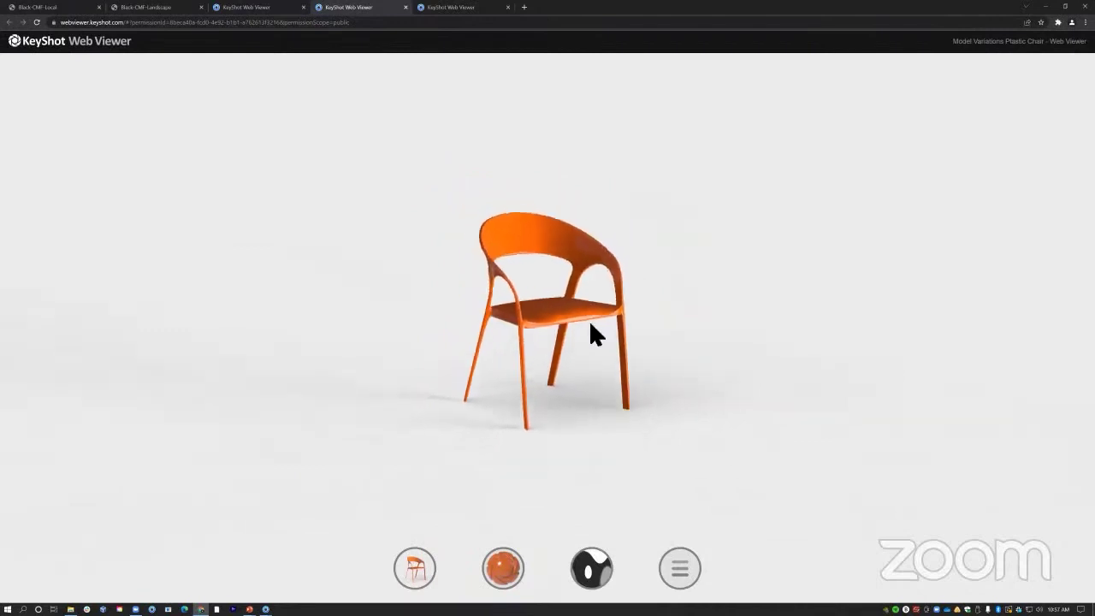
{"action": "left_click", "coordinate": [410, 564]}
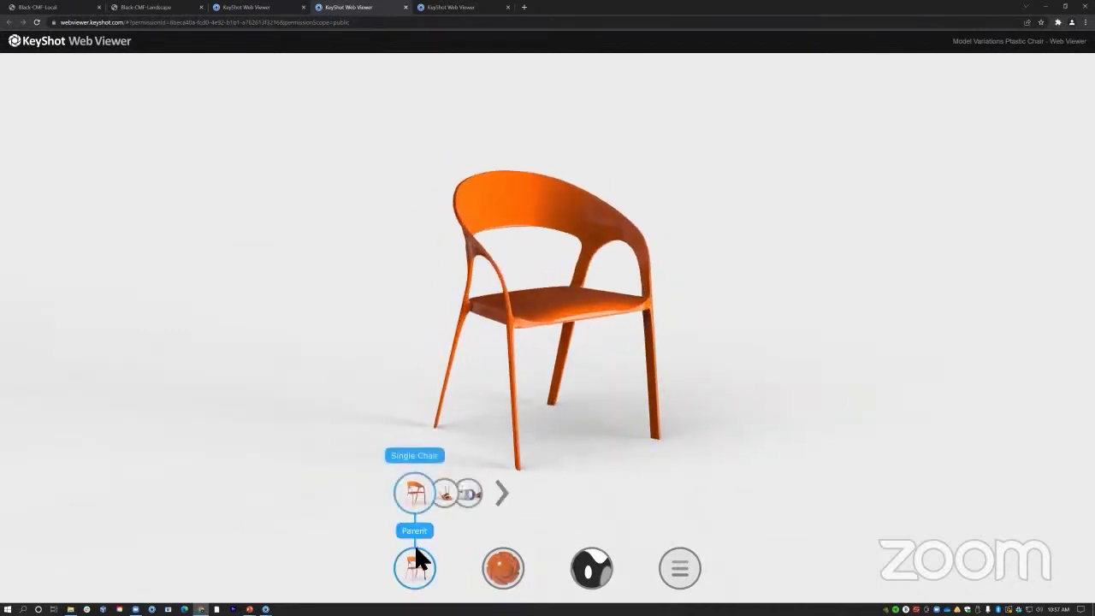
{"action": "left_click_drag", "start_coordinate": [610, 310], "coordinate": [648, 317]}
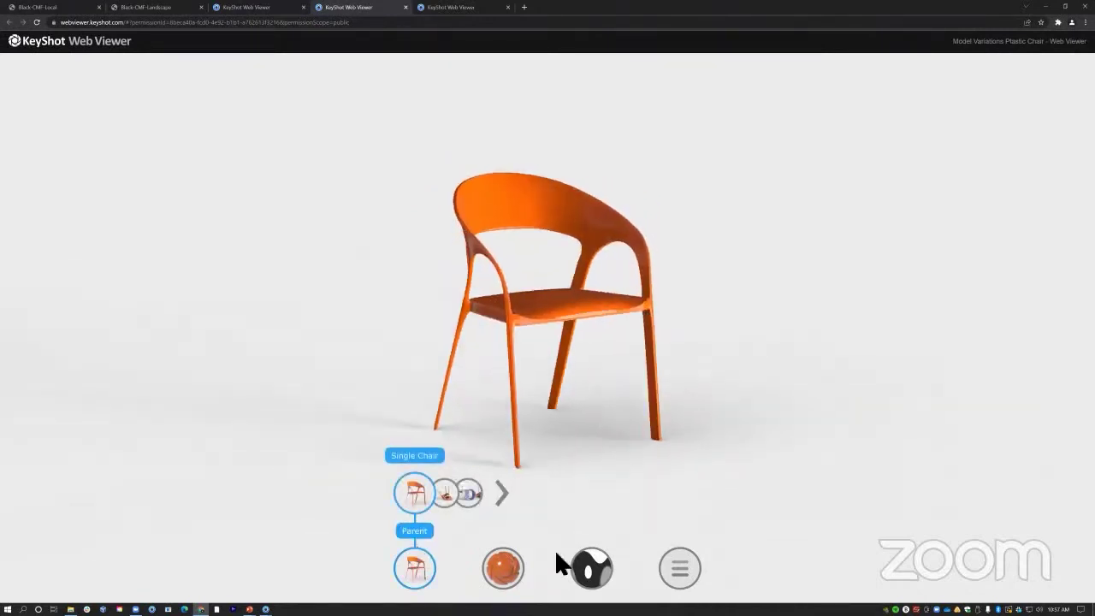
Show the Chair Settled on Side model variation and orbit the tipped chair
{"action": "left_click", "coordinate": [503, 567]}
{"action": "left_click", "coordinate": [414, 567]}
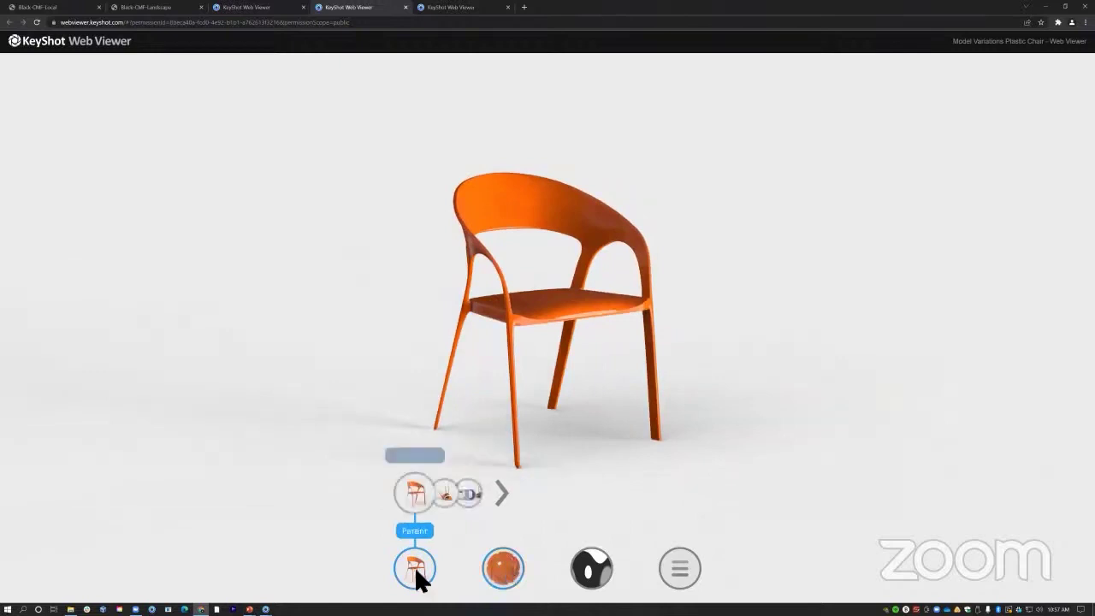
{"action": "left_click", "coordinate": [445, 495]}
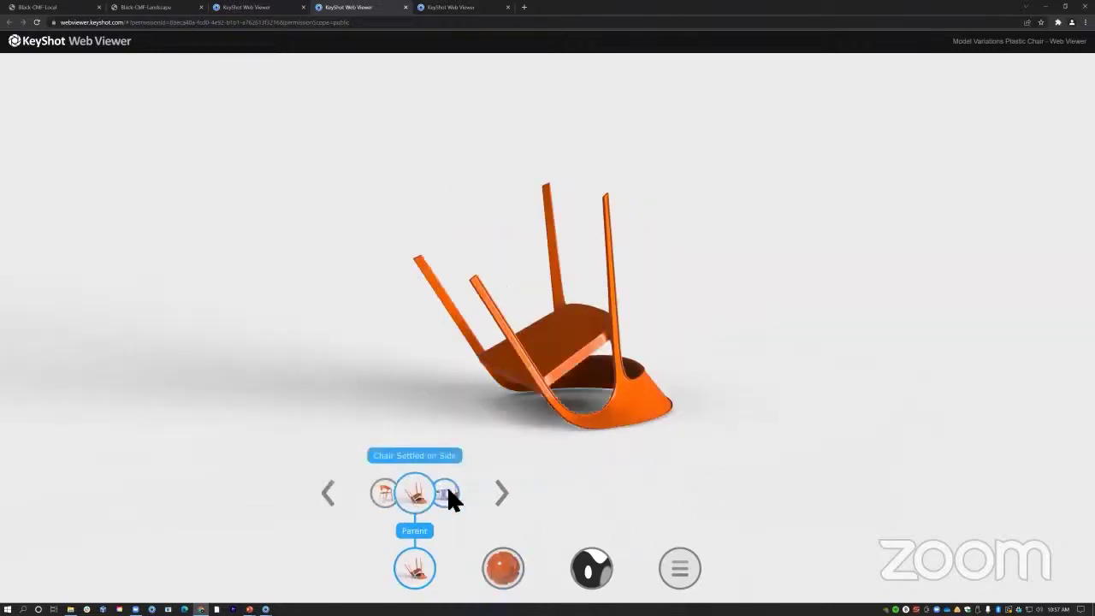
{"action": "left_click_drag", "start_coordinate": [465, 400], "coordinate": [703, 385]}
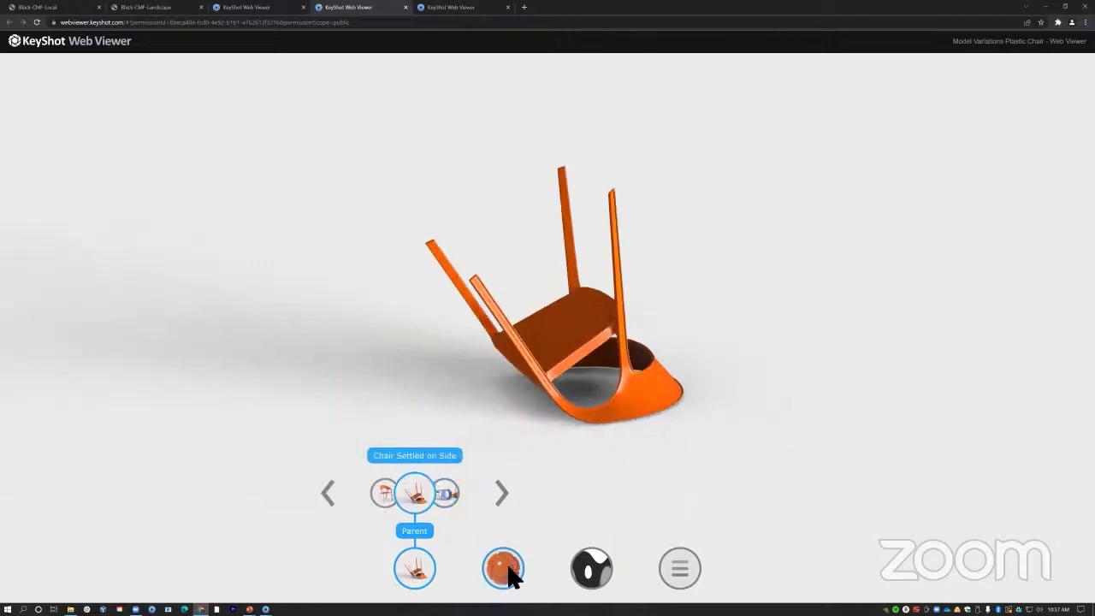
Change the tipped chair to Gradient Green Plastic, then to blue HDPE Hydro Dipped
{"action": "left_click", "coordinate": [506, 571]}
{"action": "left_click", "coordinate": [530, 495]}
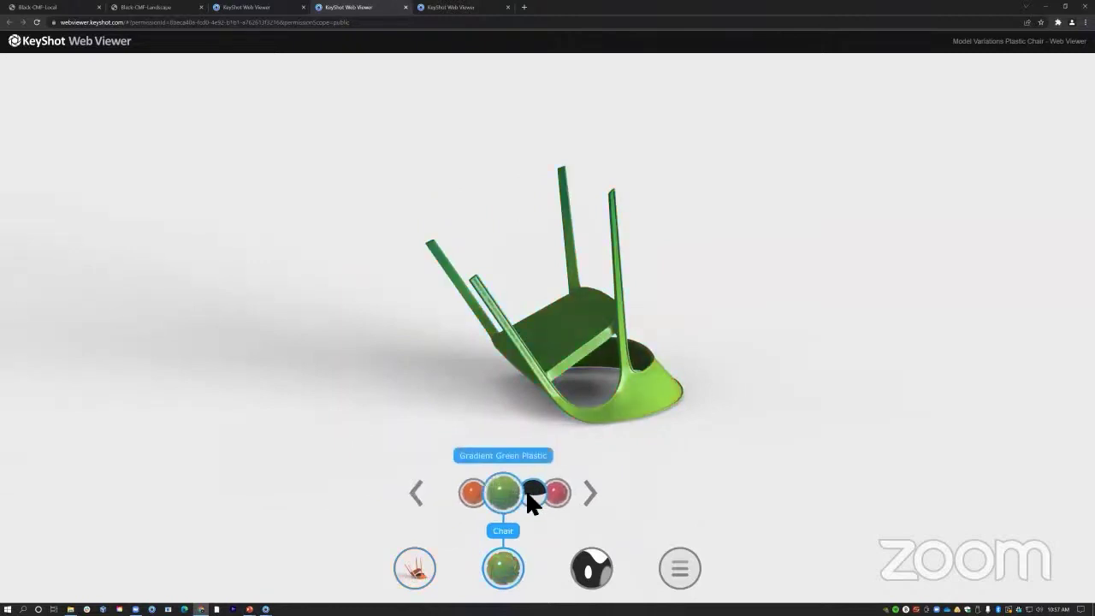
{"action": "left_click", "coordinate": [532, 494]}
{"action": "left_click", "coordinate": [426, 568]}
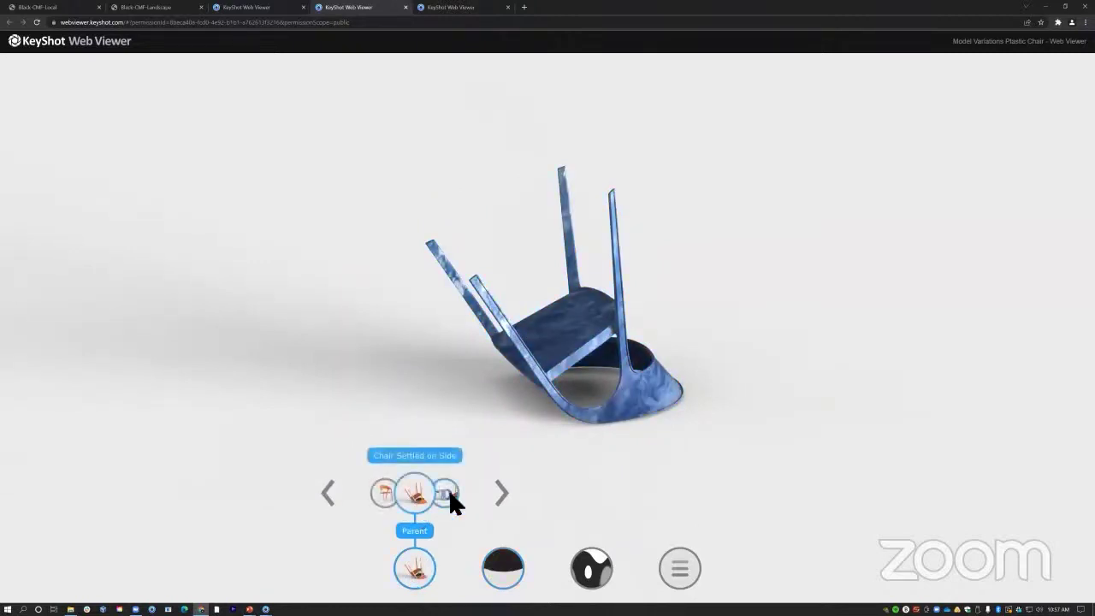
Show the Multiple Chairs variation and make Chair 3 Pink KeyShot Logo after trying blue
{"action": "left_click", "coordinate": [447, 493]}
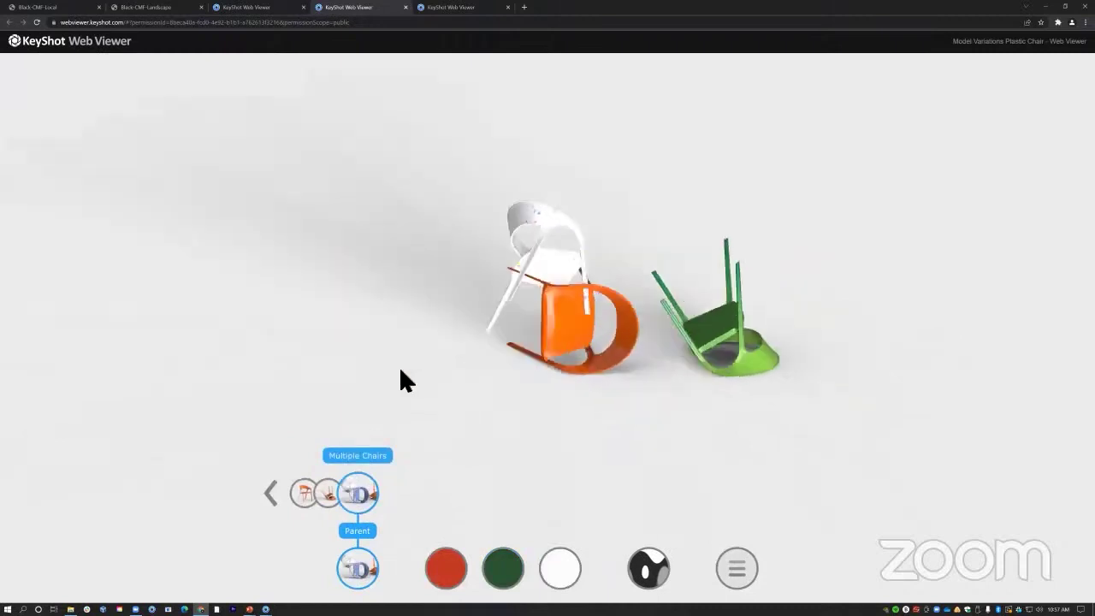
{"action": "left_click_drag", "start_coordinate": [401, 370], "coordinate": [622, 346]}
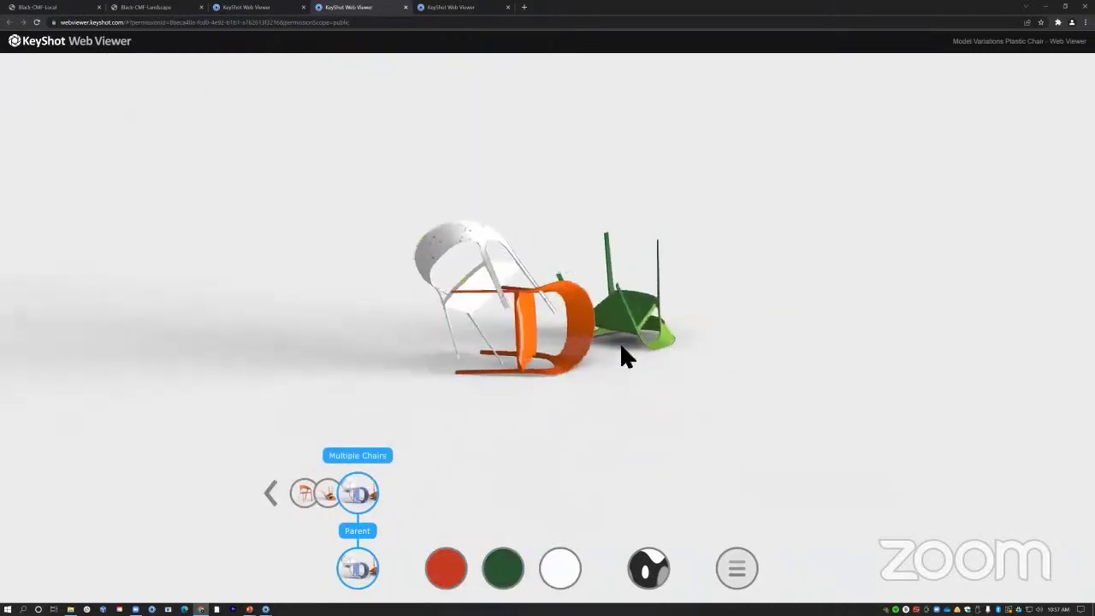
{"action": "left_click", "coordinate": [503, 567]}
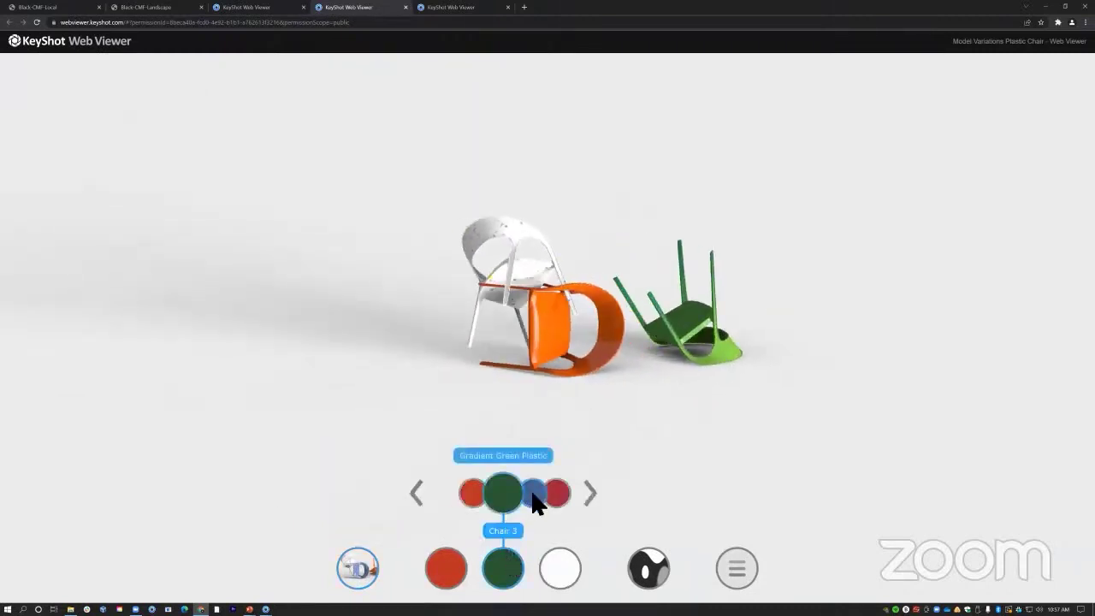
{"action": "left_click", "coordinate": [535, 496]}
{"action": "left_click", "coordinate": [539, 495]}
{"action": "scroll", "coordinate": [528, 354], "scroll_direction": "up", "scroll_amount": 3}
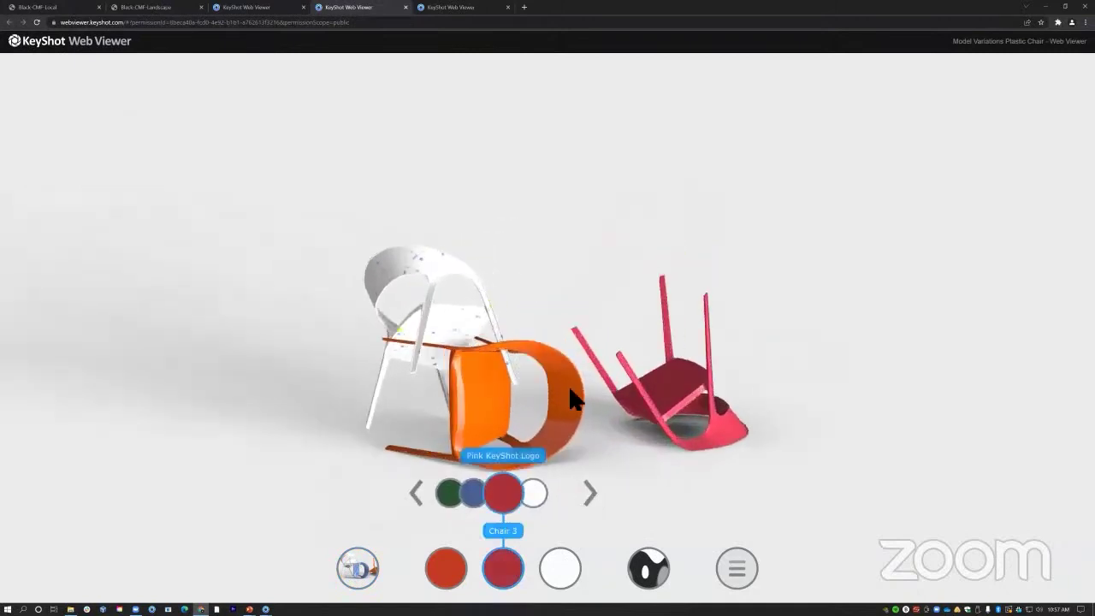
Return to the upright Single Chair variation and close the model variation choices
{"action": "left_click", "coordinate": [356, 568]}
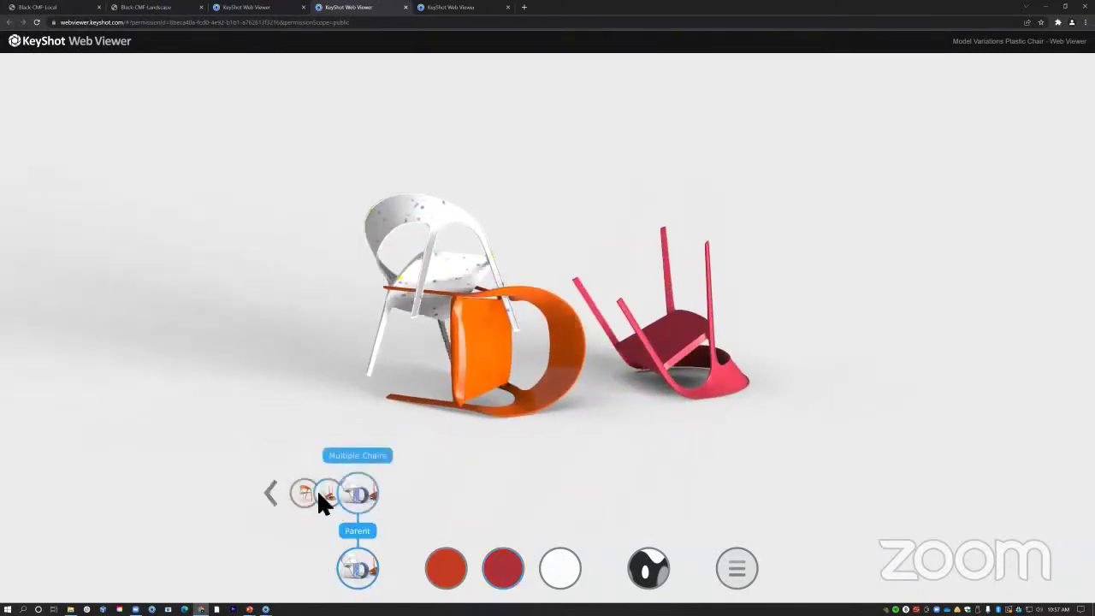
{"action": "left_click", "coordinate": [319, 496]}
{"action": "left_click", "coordinate": [385, 495]}
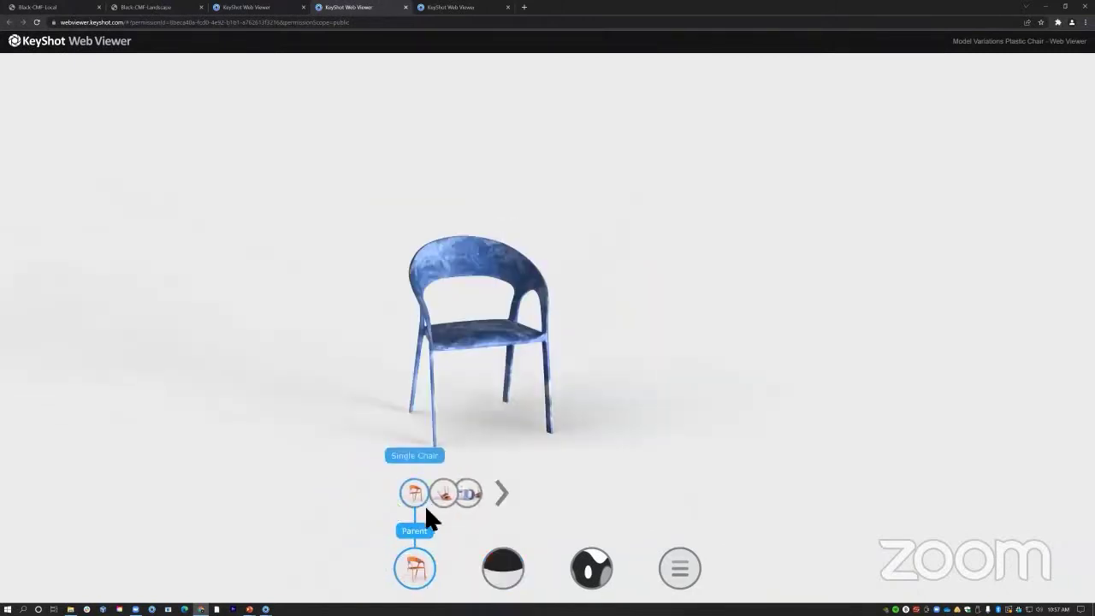
{"action": "left_click", "coordinate": [422, 569]}
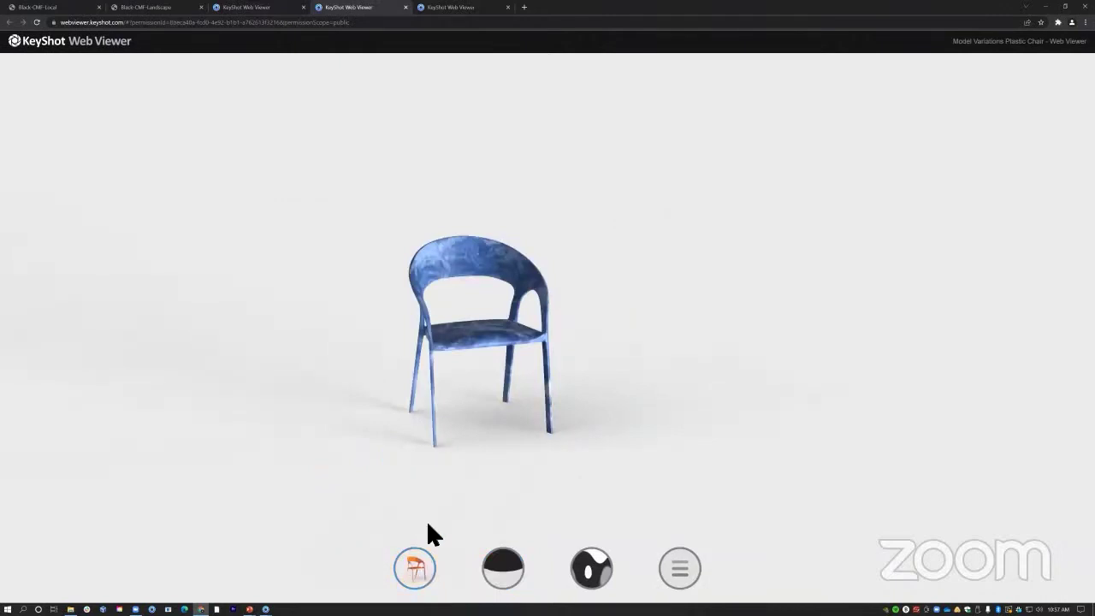